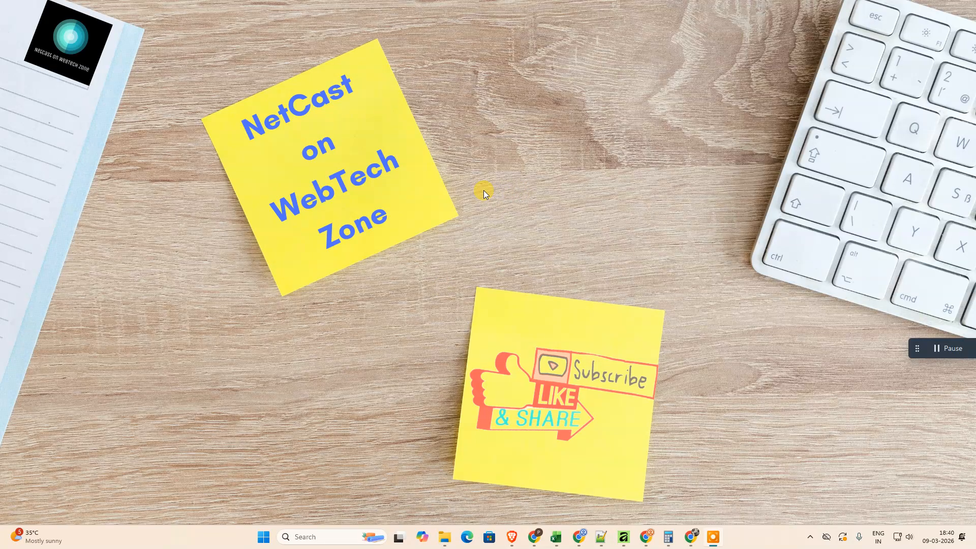
- Switch to the blank Canva presentation and hide the template browser
{"action": "right_click", "coordinate": [471, 95]}
{"action": "left_click", "coordinate": [527, 136]}
{"action": "key", "text": "alt+Tab"}
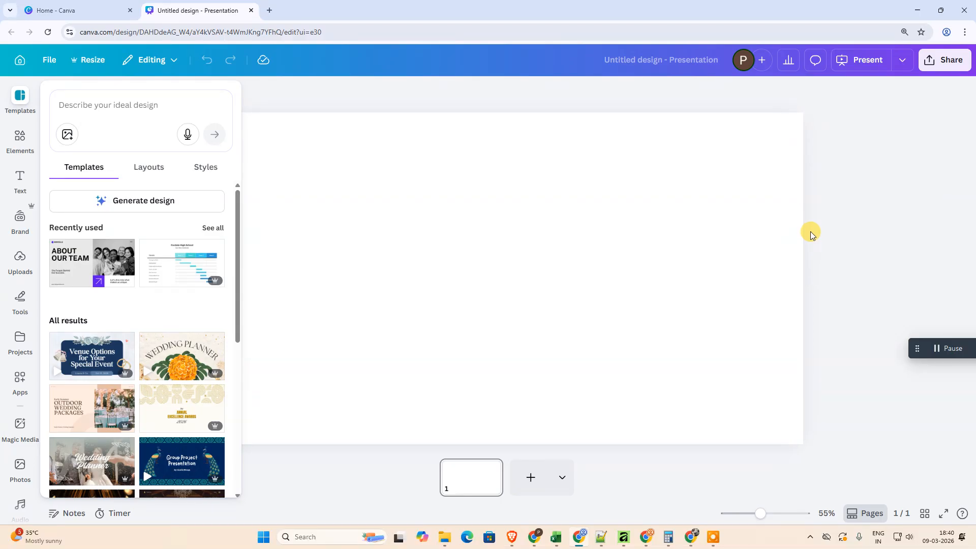
{"action": "left_click", "coordinate": [871, 167]}
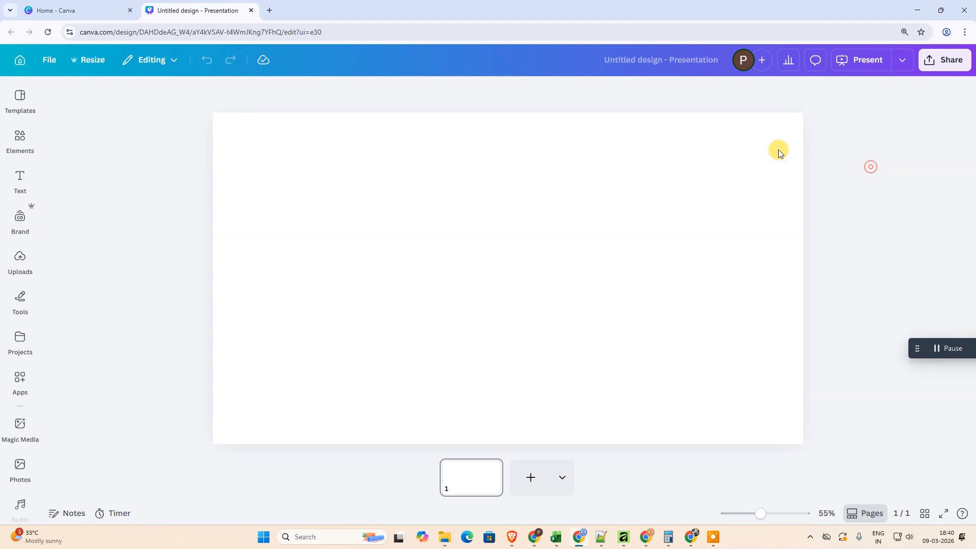
- Open the Frames category of the elements library and look through its frame groups
{"action": "left_click", "coordinate": [20, 143]}
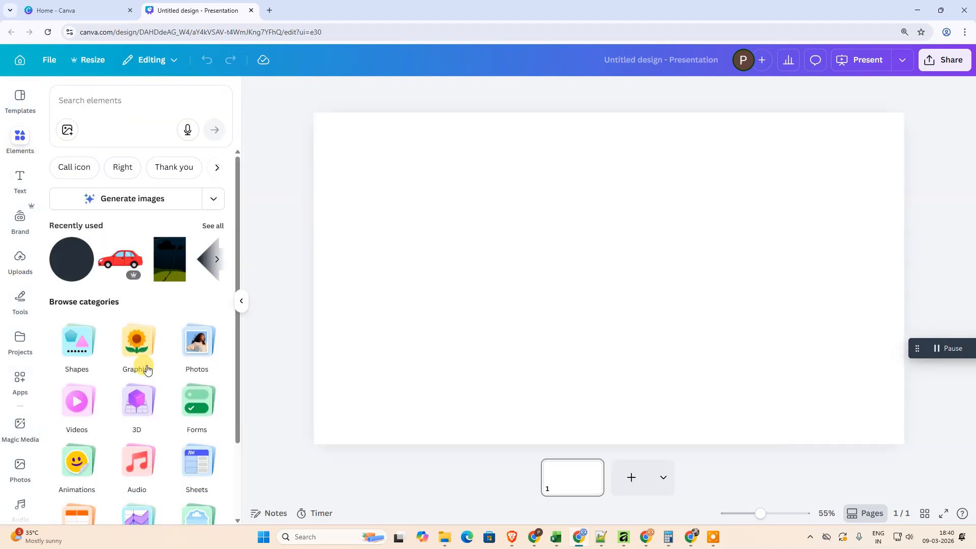
{"action": "scroll", "coordinate": [162, 406], "scroll_direction": "down", "scroll_amount": 2}
{"action": "left_click", "coordinate": [197, 439]}
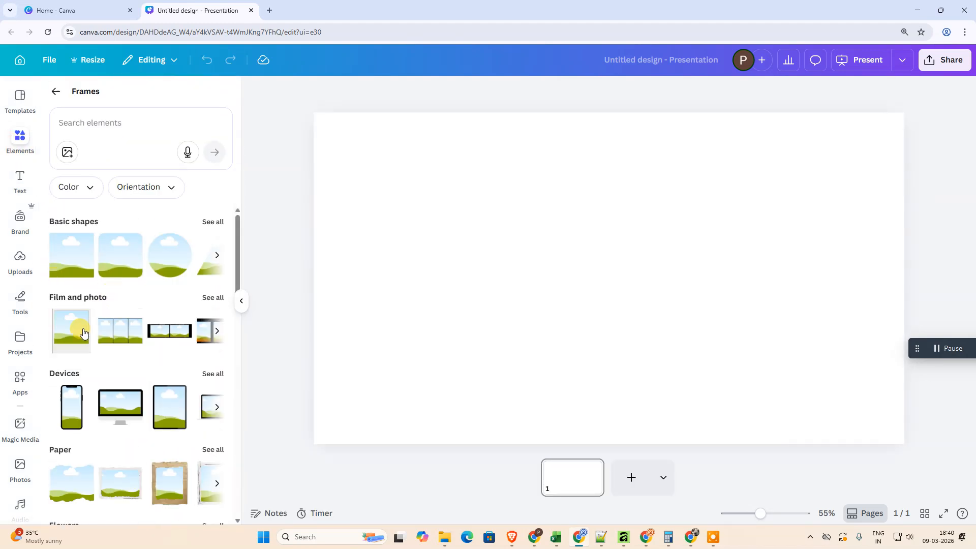
{"action": "scroll", "coordinate": [138, 322], "scroll_direction": "down", "scroll_amount": 15}
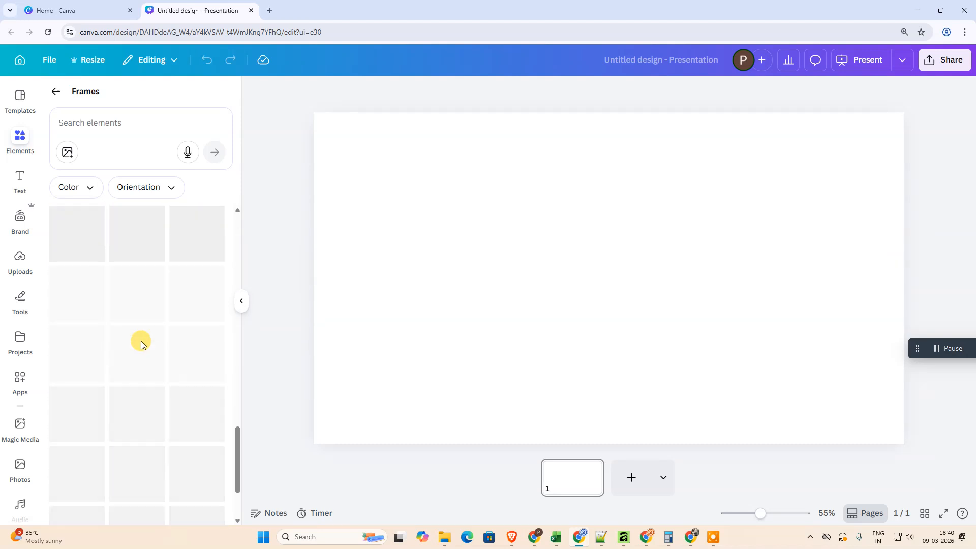
{"action": "scroll", "coordinate": [141, 340], "scroll_direction": "up", "scroll_amount": 10}
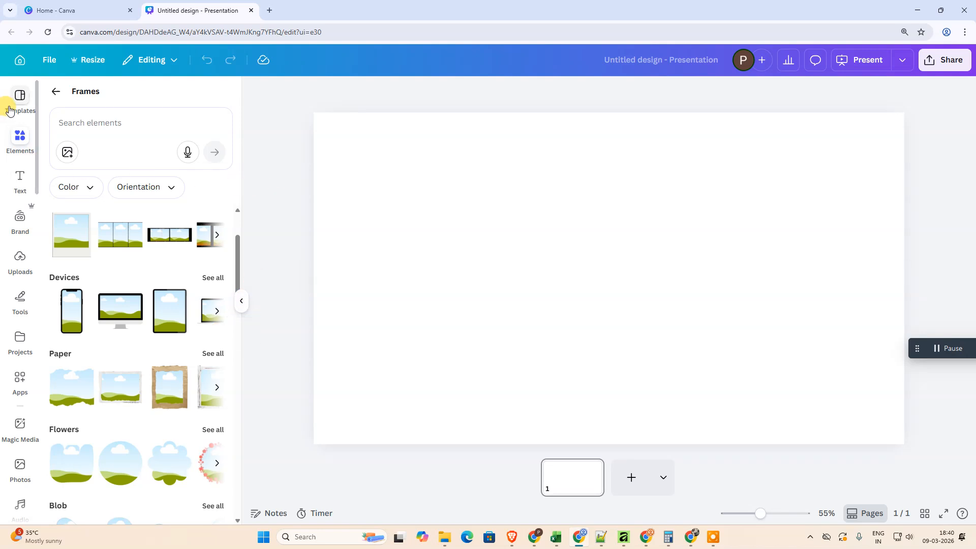
- Examine the device, paper, flower, blob, letter, number and trending frame groups in the Frames category
{"action": "left_click", "coordinate": [19, 135]}
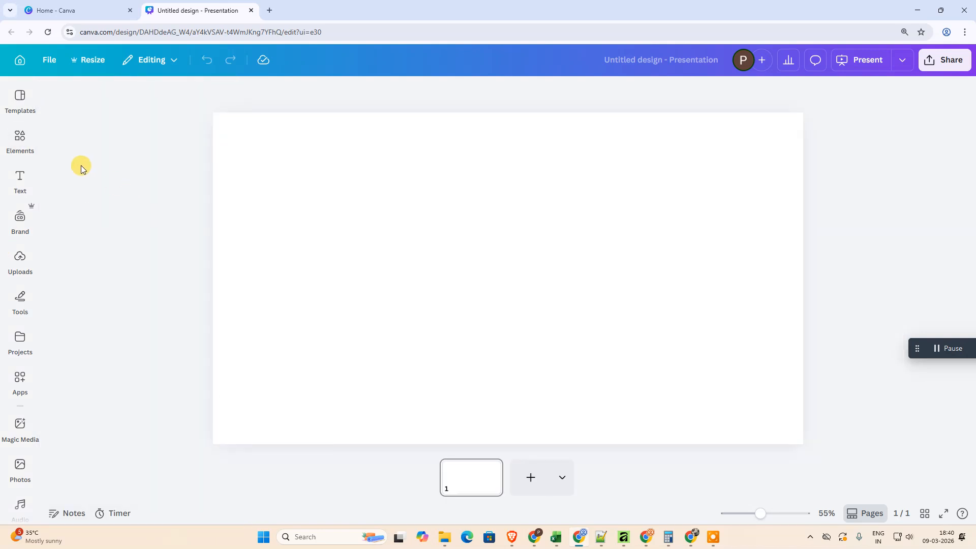
{"action": "left_click", "coordinate": [19, 136]}
{"action": "scroll", "coordinate": [120, 262], "scroll_direction": "down", "scroll_amount": 1}
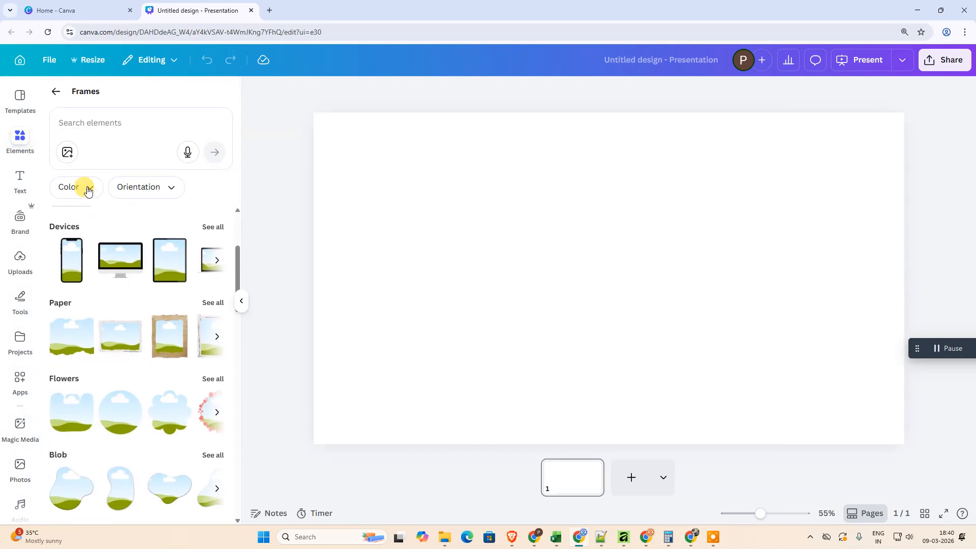
{"action": "scroll", "coordinate": [126, 335], "scroll_direction": "down", "scroll_amount": 10}
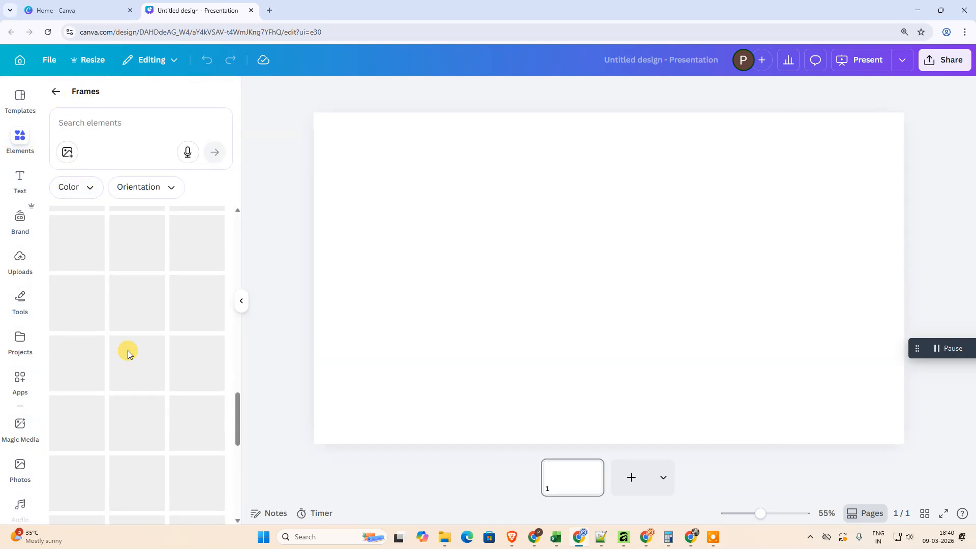
{"action": "scroll", "coordinate": [127, 349], "scroll_direction": "up", "scroll_amount": 5}
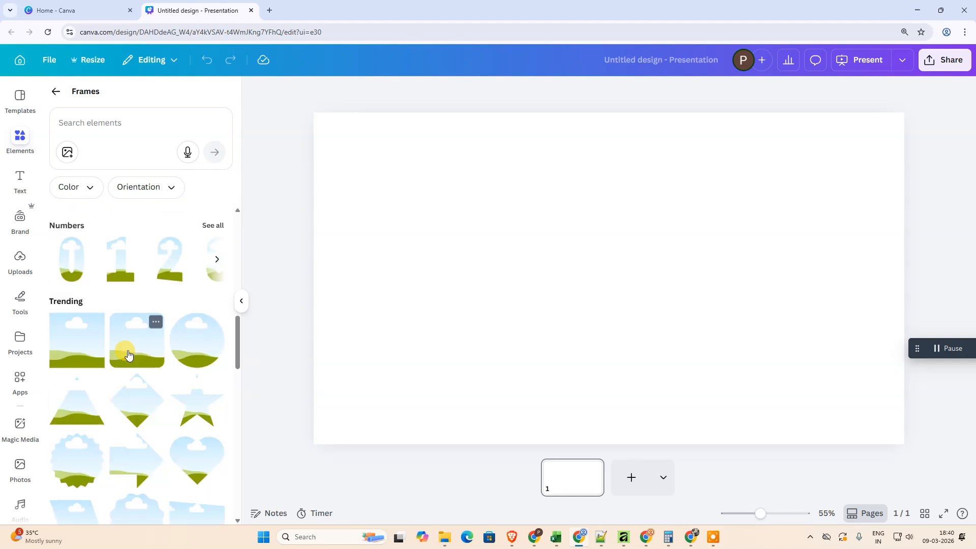
{"action": "scroll", "coordinate": [127, 350], "scroll_direction": "down", "scroll_amount": 3}
{"action": "scroll", "coordinate": [127, 350], "scroll_direction": "down", "scroll_amount": 6}
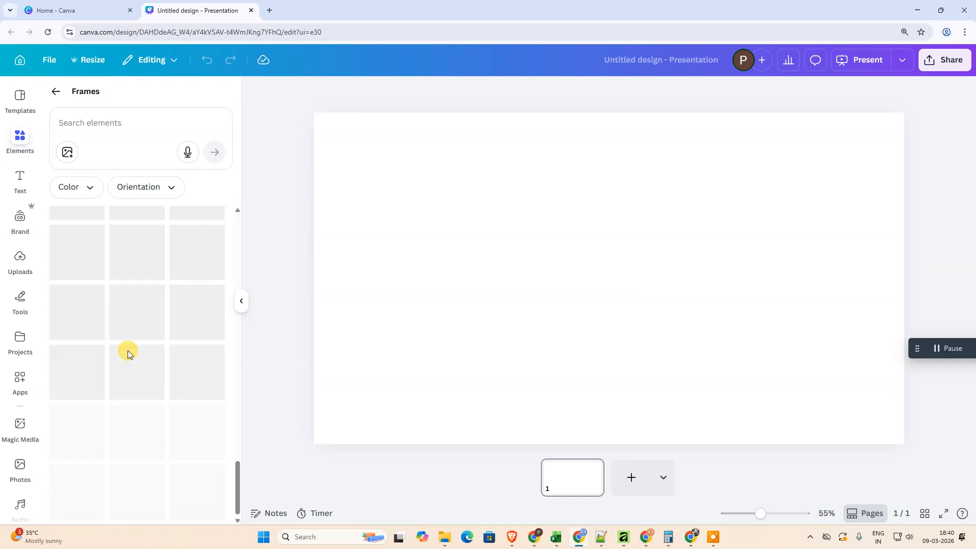
{"action": "scroll", "coordinate": [127, 350], "scroll_direction": "up", "scroll_amount": 15}
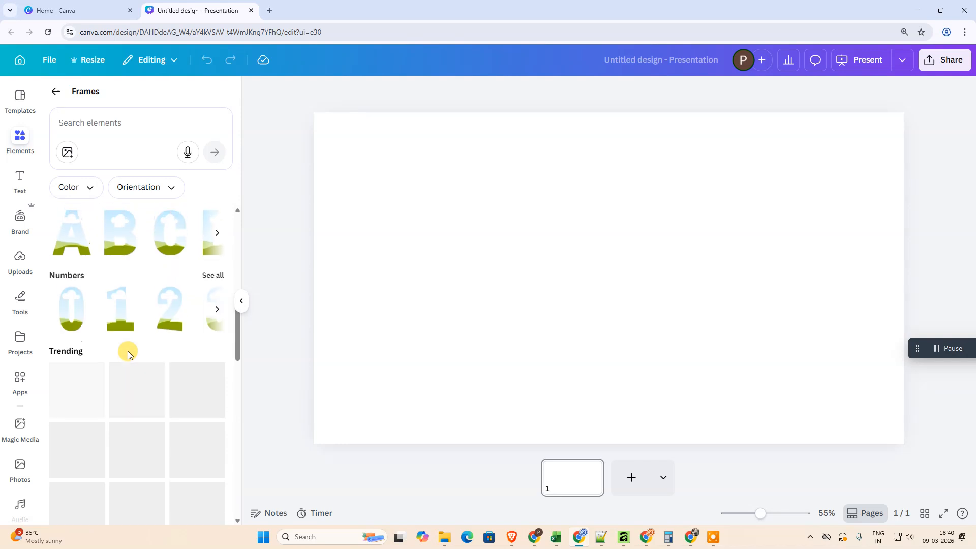
- Check the orientation and color filter options available for frames
{"action": "left_click", "coordinate": [148, 194]}
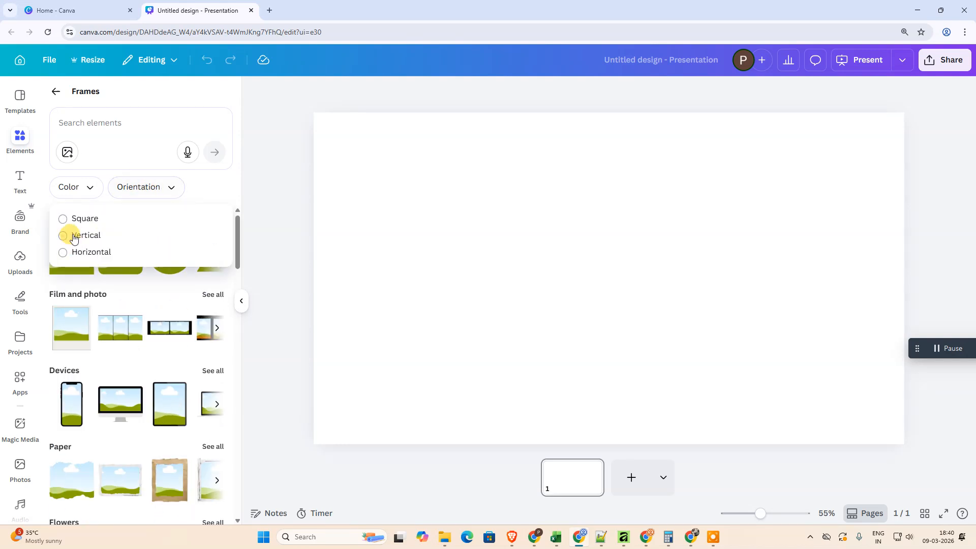
{"action": "left_click", "coordinate": [84, 192]}
{"action": "left_click", "coordinate": [128, 138]}
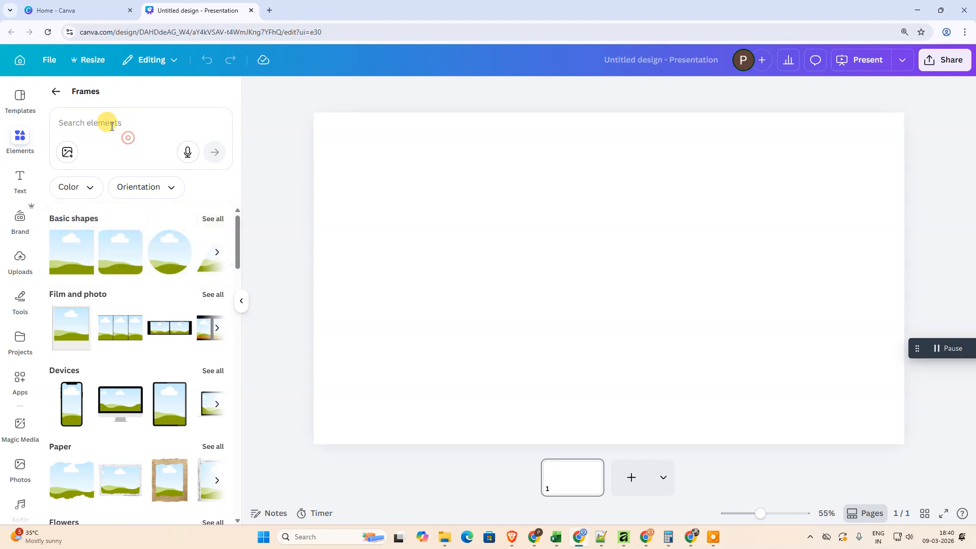
- Search the frames for "apple"
{"action": "left_click", "coordinate": [84, 123]}
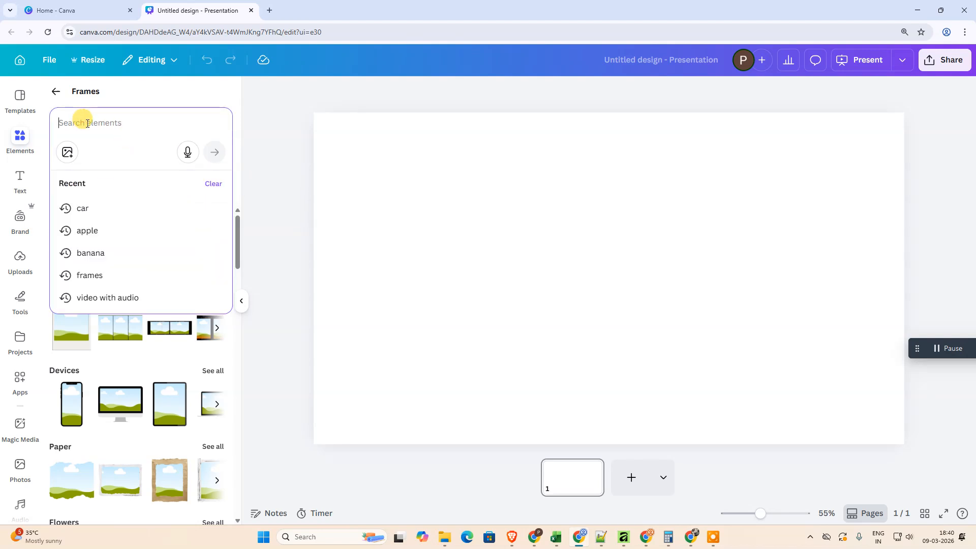
{"action": "type", "text": "apl"}
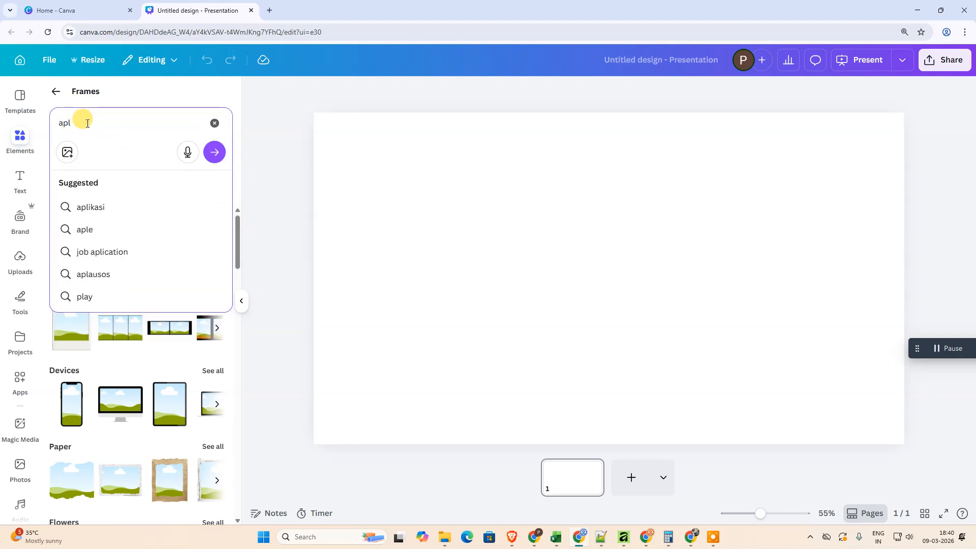
{"action": "key", "text": "Return"}
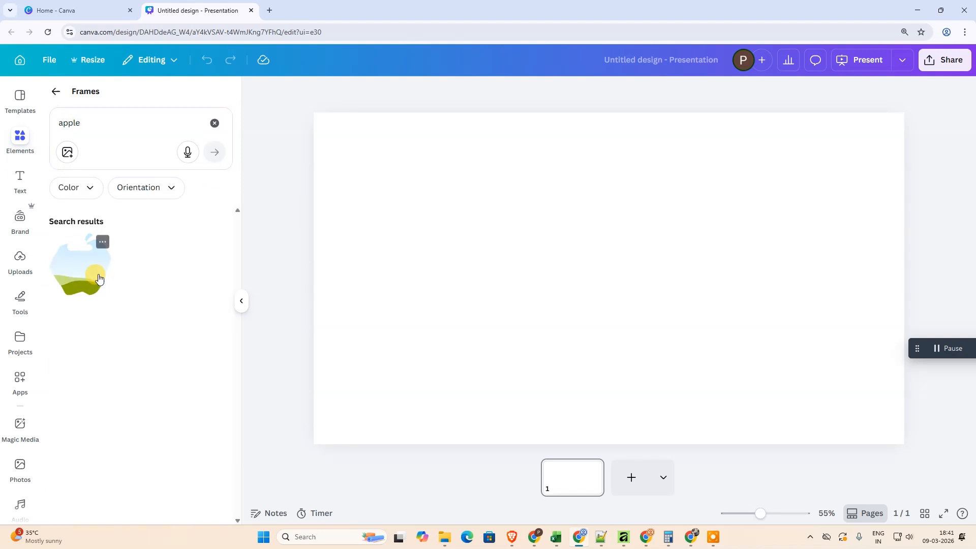
- Replace the frame search term with "alphatical" and look through the matching letter frames
{"action": "left_click", "coordinate": [89, 119]}
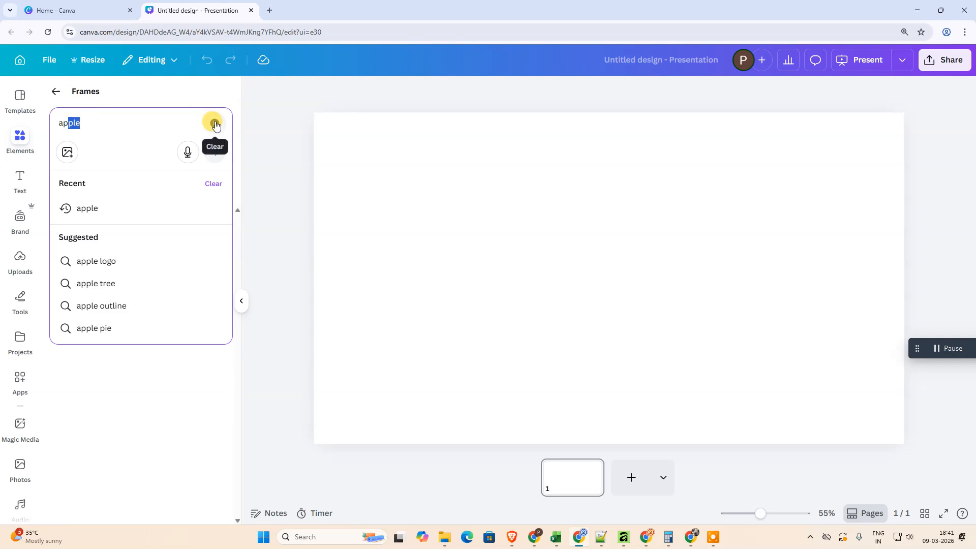
{"action": "left_click", "coordinate": [93, 120]}
{"action": "left_click", "coordinate": [101, 416]}
{"action": "double_click", "coordinate": [122, 125]}
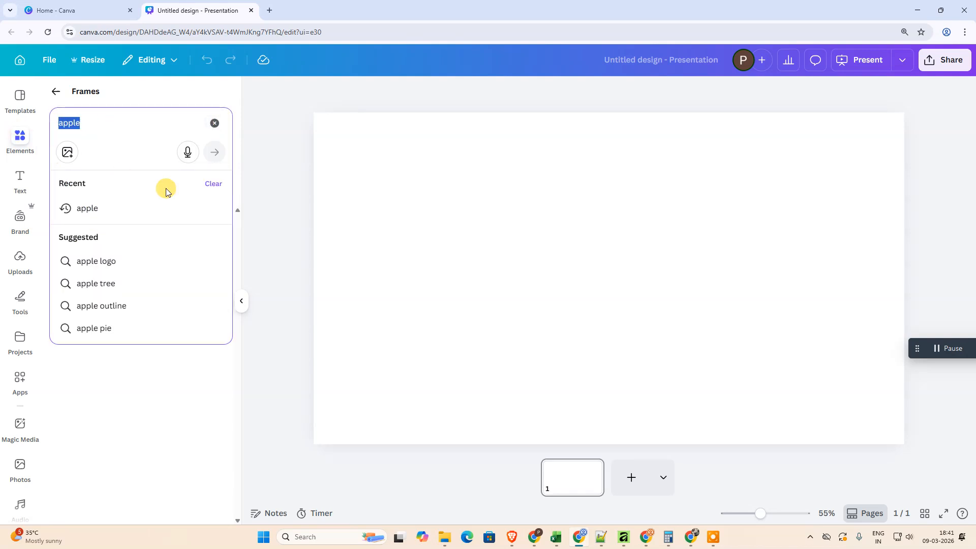
{"action": "type", "text": "a"}
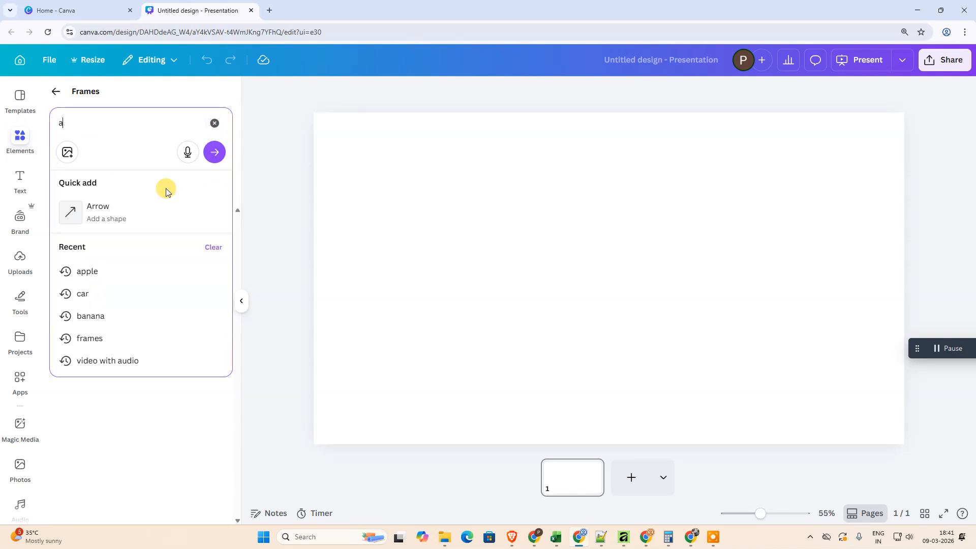
{"action": "type", "text": "lphatical"}
{"action": "key", "text": "Return"}
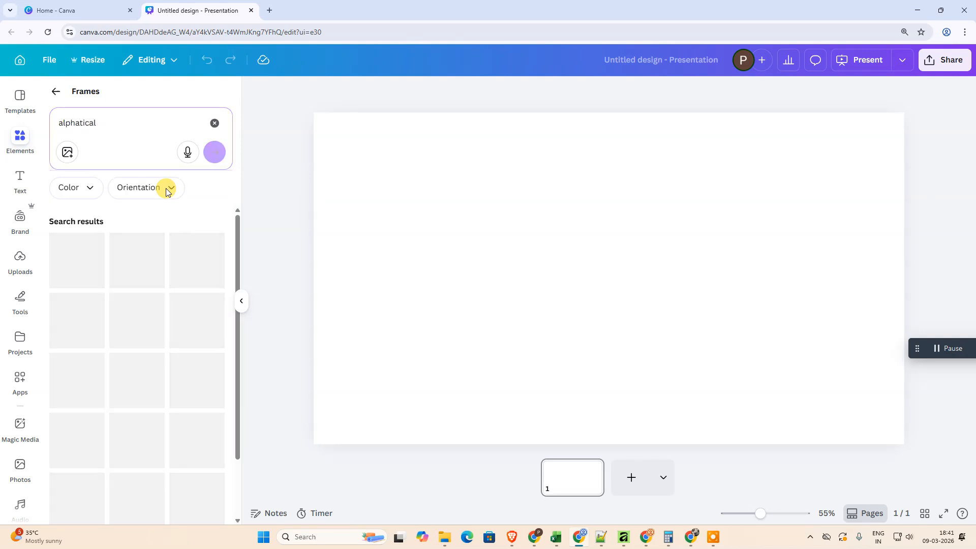
{"action": "scroll", "coordinate": [166, 341], "scroll_direction": "down", "scroll_amount": 3}
{"action": "scroll", "coordinate": [163, 339], "scroll_direction": "up", "scroll_amount": 5}
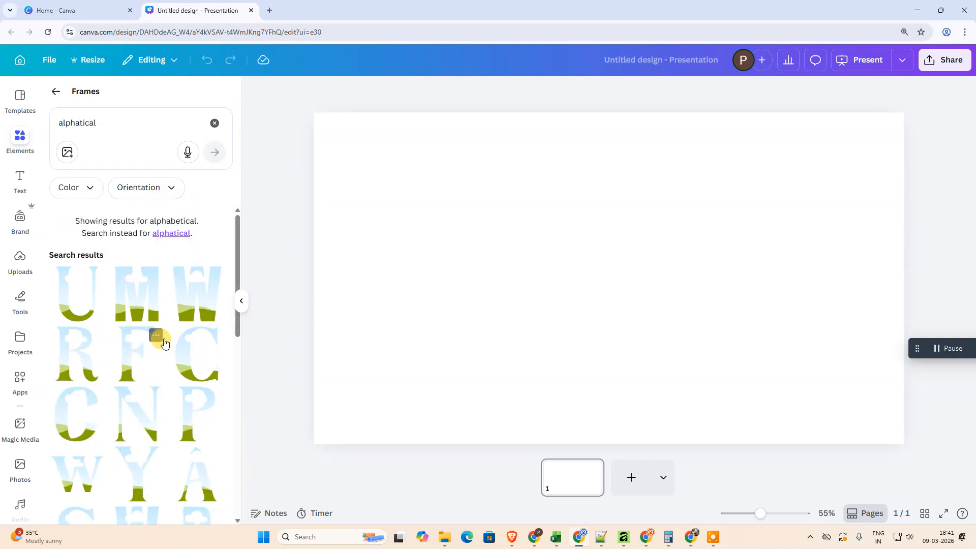
- Clear the frame search, add the basic square frame to the page and fill it with the uploaded bearded-man cartoon
{"action": "left_click", "coordinate": [219, 130]}
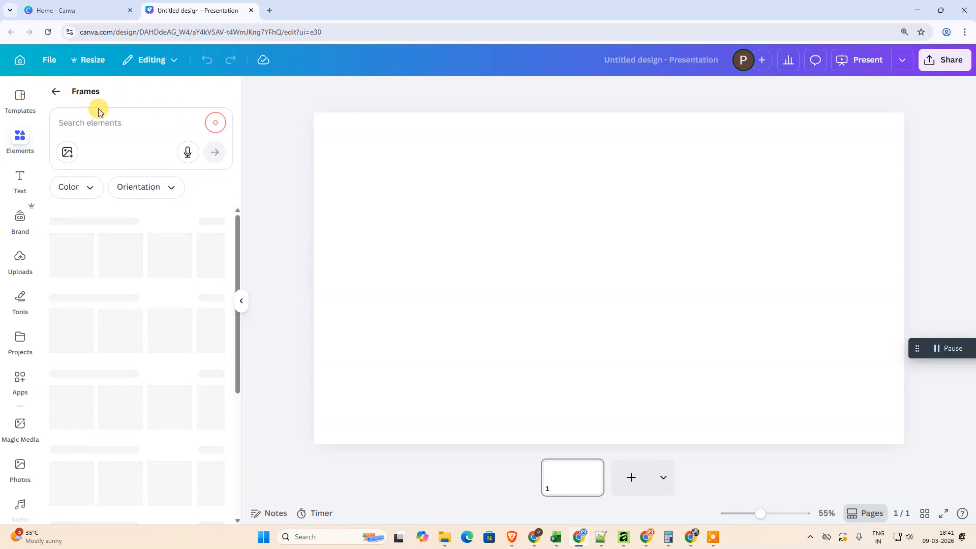
{"action": "left_click", "coordinate": [79, 260]}
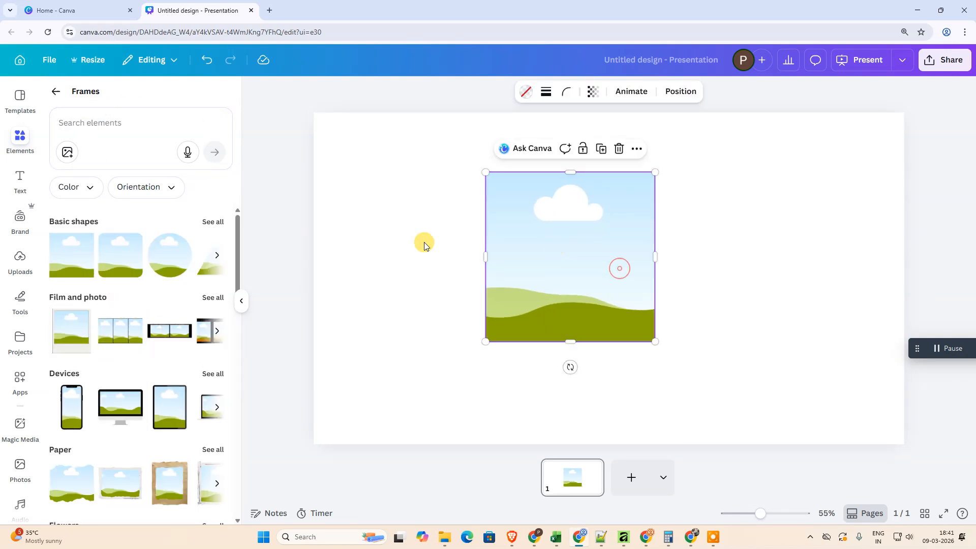
{"action": "left_click", "coordinate": [15, 256]}
{"action": "left_click_drag", "start_coordinate": [84, 239], "coordinate": [564, 305]}
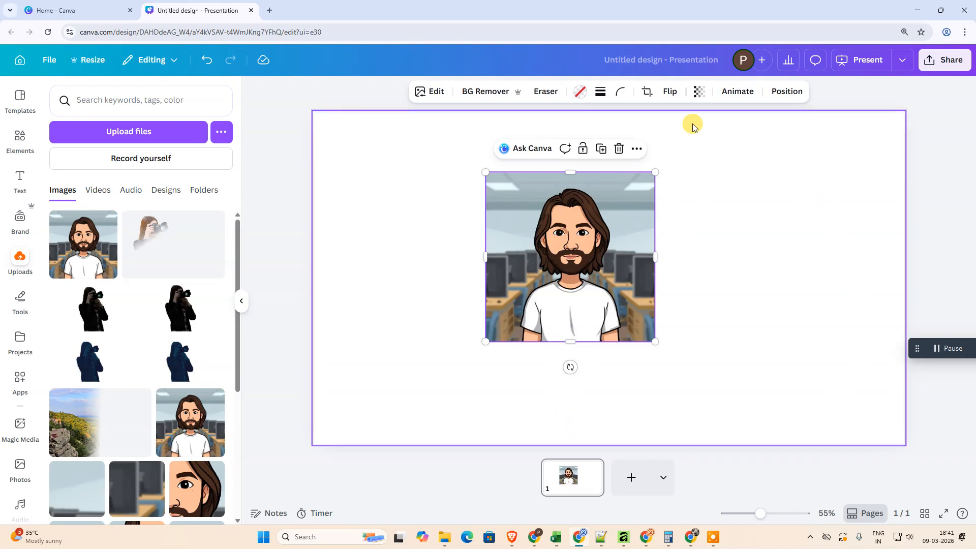
- Give the framed cartoon portrait a thick solid black border
{"action": "left_click", "coordinate": [600, 91]}
{"action": "left_click", "coordinate": [569, 125]}
{"action": "left_click_drag", "start_coordinate": [533, 175], "coordinate": [546, 171]}
{"action": "left_click", "coordinate": [709, 178]}
{"action": "left_click", "coordinate": [591, 249]}
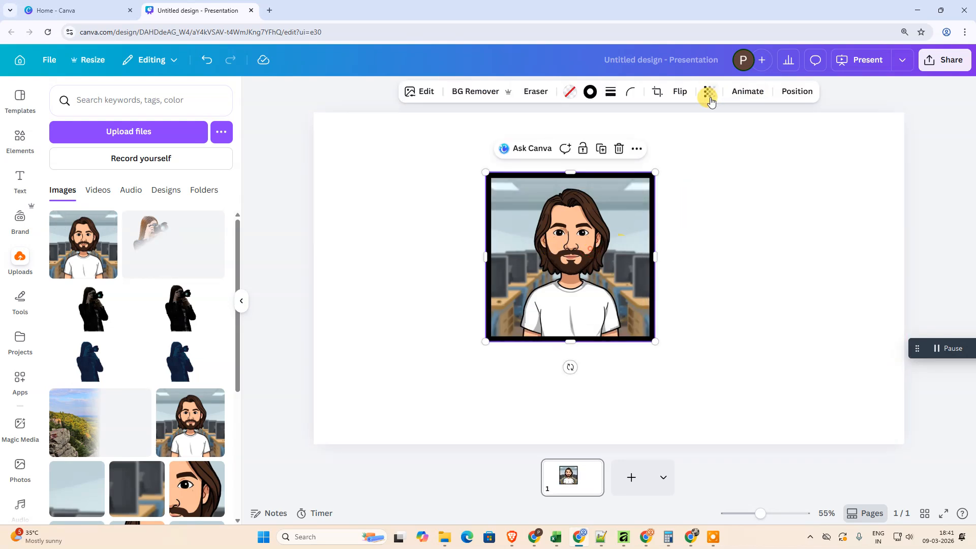
- Examine the flip, animation, alignment and layer options for the framed portrait
{"action": "left_click", "coordinate": [680, 91]}
{"action": "left_click", "coordinate": [686, 122]}
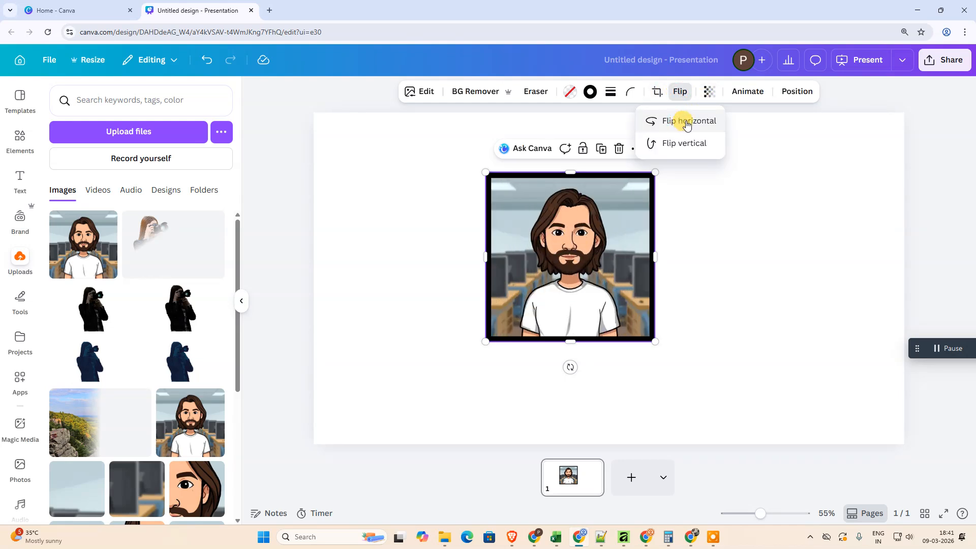
{"action": "left_click", "coordinate": [743, 91]}
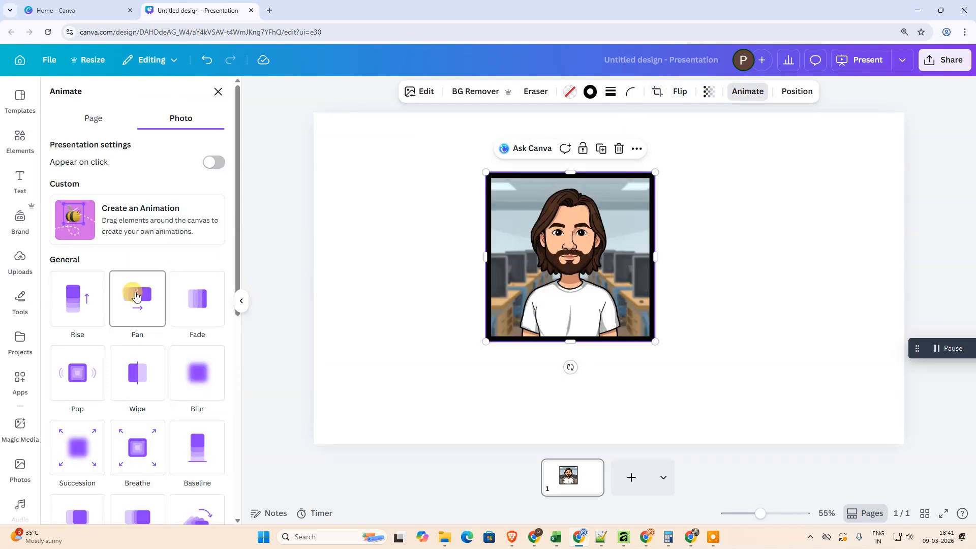
{"action": "left_click", "coordinate": [797, 92]}
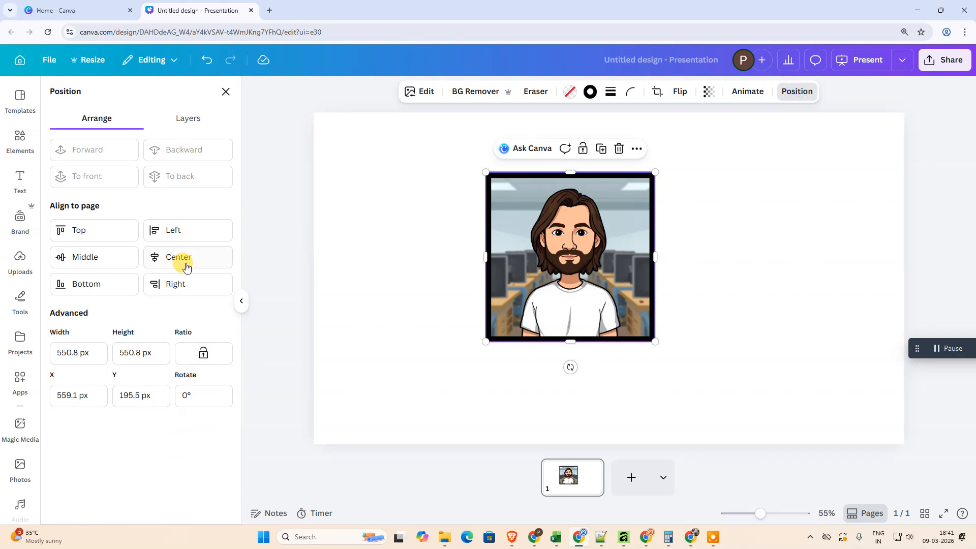
{"action": "left_click", "coordinate": [199, 127]}
{"action": "left_click", "coordinate": [108, 222]}
{"action": "left_click", "coordinate": [100, 192]}
- Remove the background of the framed portrait and look through its image editing options
{"action": "left_click", "coordinate": [449, 93]}
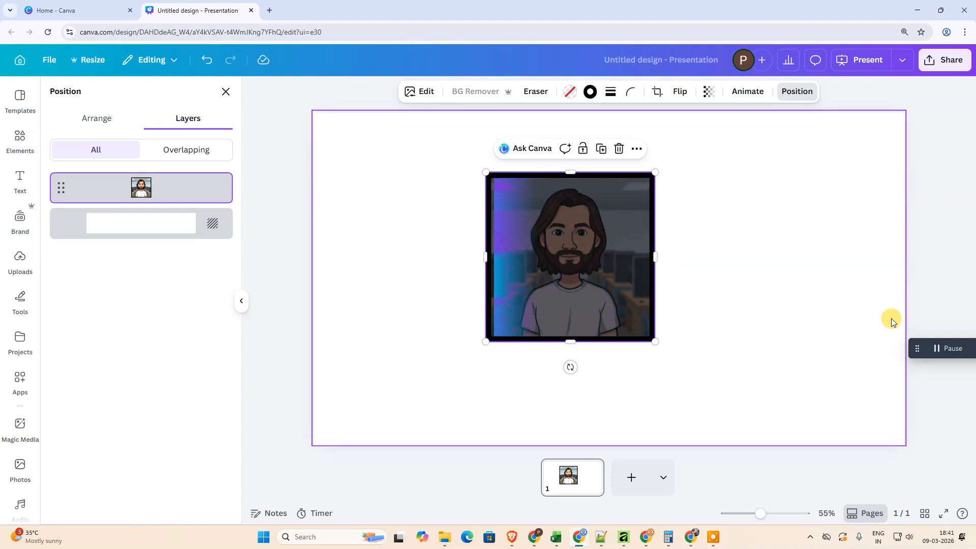
{"action": "left_click", "coordinate": [417, 92]}
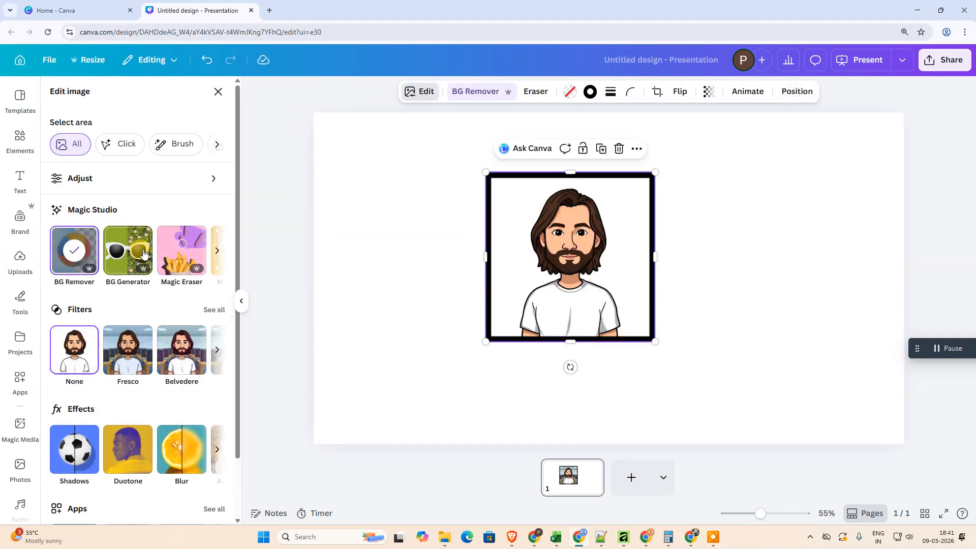
{"action": "scroll", "coordinate": [87, 343], "scroll_direction": "down", "scroll_amount": 2}
{"action": "scroll", "coordinate": [85, 203], "scroll_direction": "up", "scroll_amount": 2}
- Set the portrait's brightness to -12 and its contrast to 23 in the image adjustments
{"action": "left_click", "coordinate": [85, 176]}
{"action": "mouse_move", "coordinate": [118, 347]}
{"action": "left_mouse_down"}
{"action": "mouse_move", "coordinate": [78, 344]}
{"action": "mouse_move", "coordinate": [115, 350]}
{"action": "left_mouse_up"}
{"action": "left_click_drag", "start_coordinate": [114, 394], "coordinate": [135, 386]}
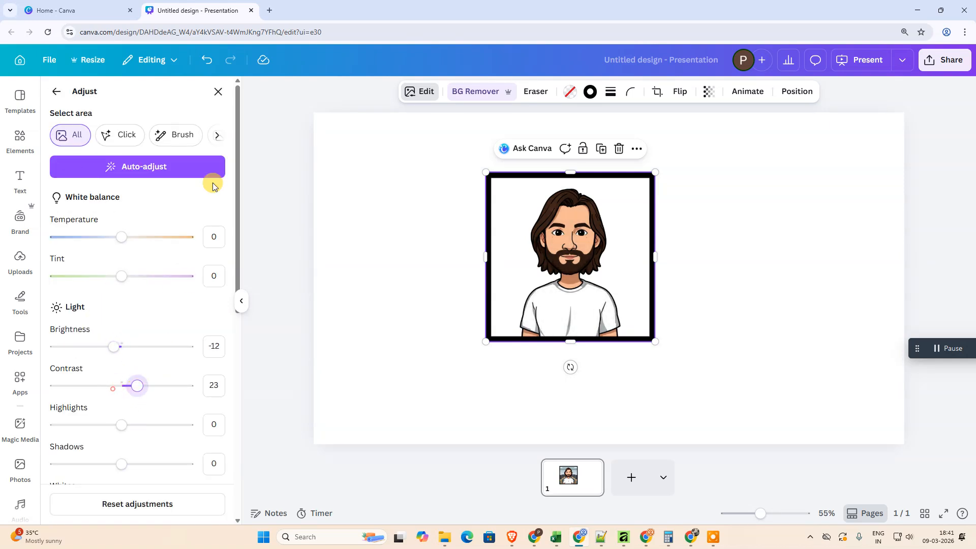
{"action": "left_click", "coordinate": [218, 91]}
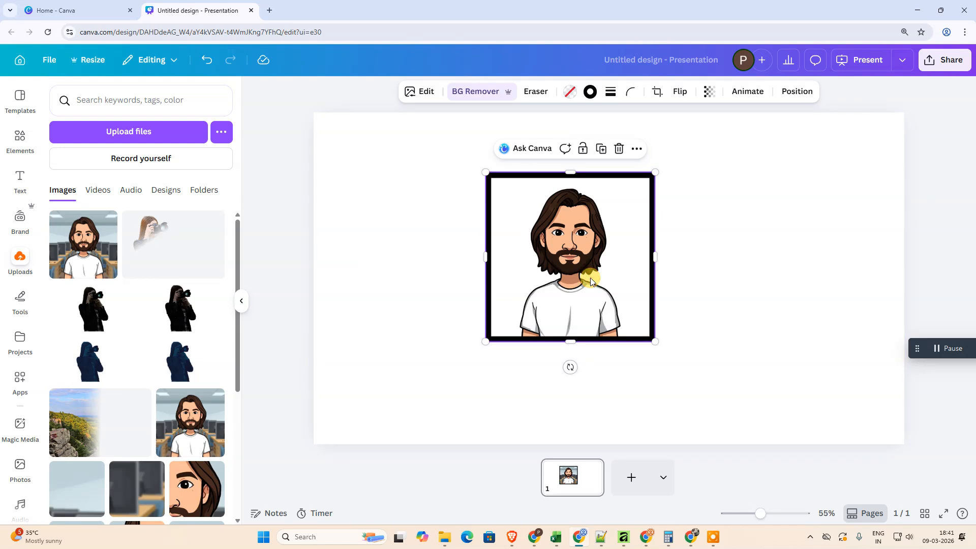
- Delete the portrait image and its square frame from the page
{"action": "key", "text": "Delete"}
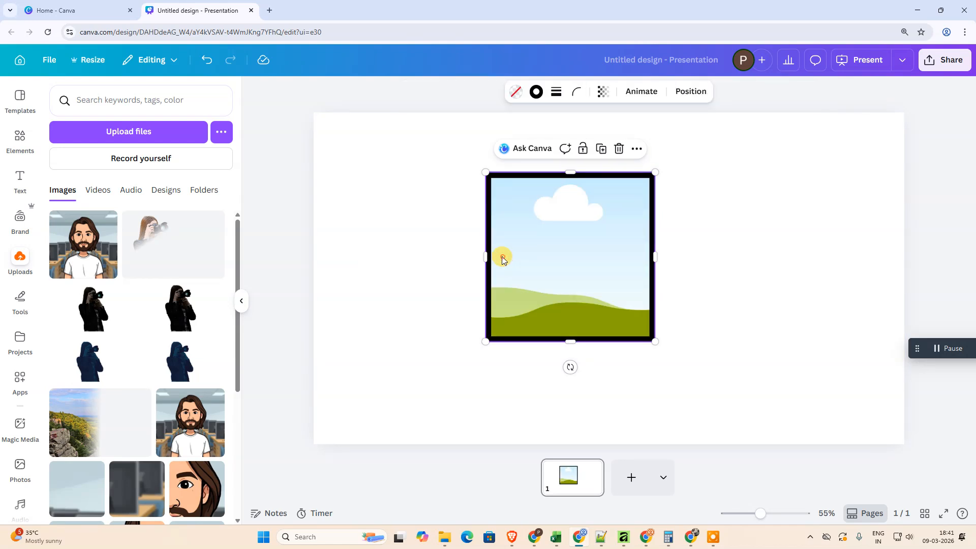
{"action": "key", "text": "Delete"}
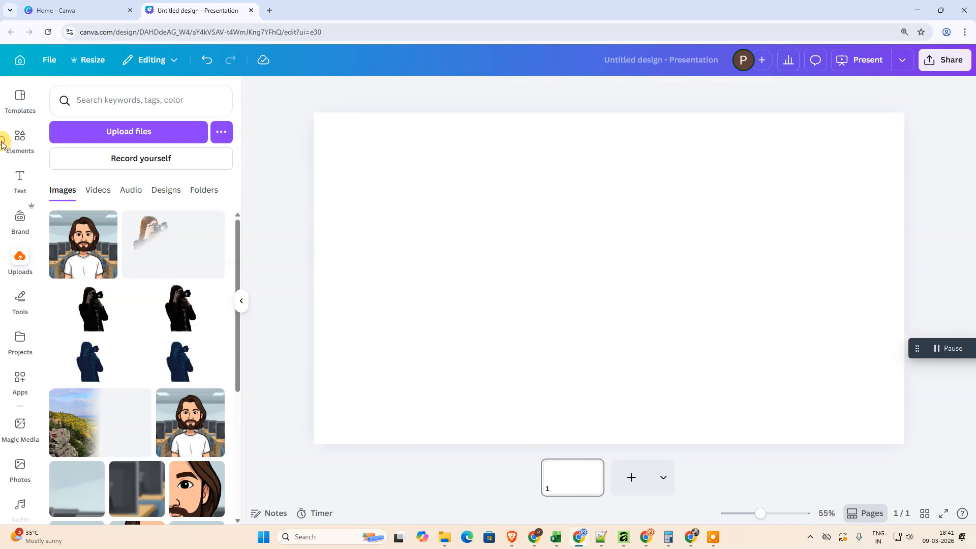
- Leave the Frames category and look through the shape groups in the Shapes category of the elements library
{"action": "left_click", "coordinate": [19, 147]}
{"action": "left_click", "coordinate": [95, 124]}
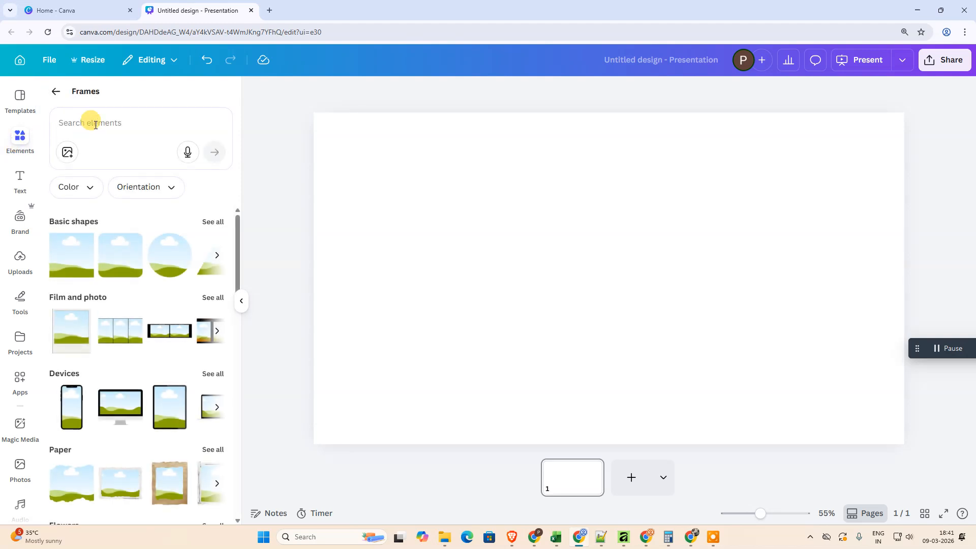
{"action": "left_click", "coordinate": [55, 92]}
{"action": "left_click", "coordinate": [81, 99]}
{"action": "left_click", "coordinate": [290, 293]}
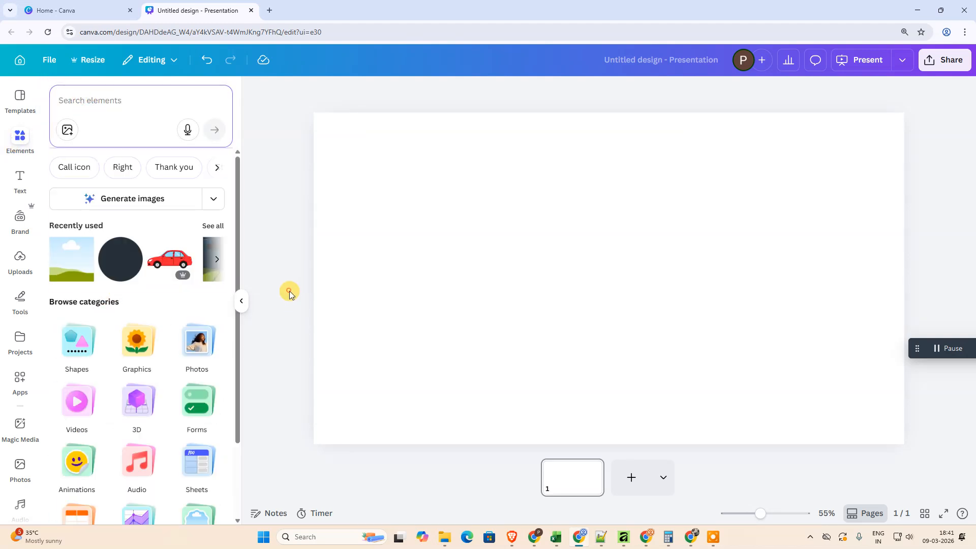
{"action": "scroll", "coordinate": [74, 302], "scroll_direction": "down", "scroll_amount": 1}
{"action": "left_click", "coordinate": [73, 302]}
{"action": "scroll", "coordinate": [90, 279], "scroll_direction": "down", "scroll_amount": 7}
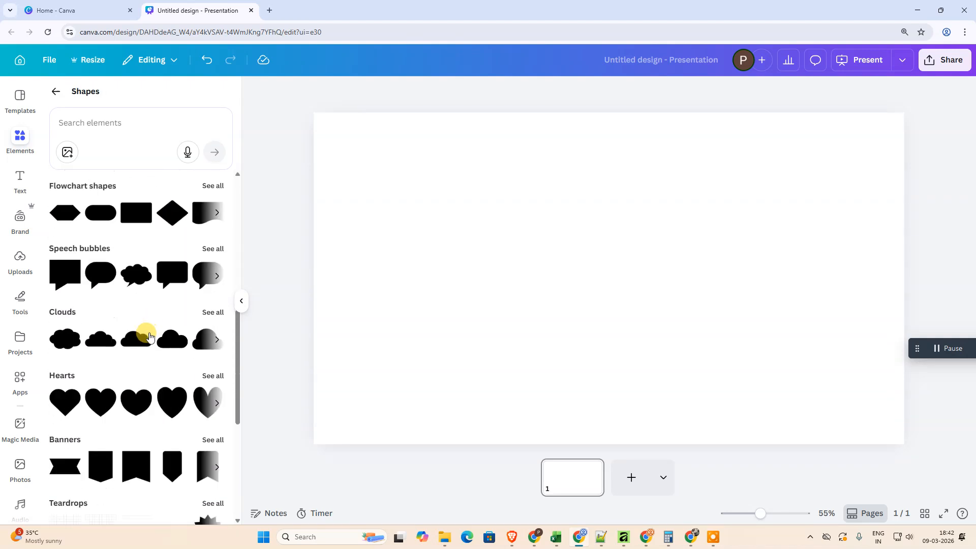
{"action": "scroll", "coordinate": [148, 335], "scroll_direction": "down", "scroll_amount": 5}
{"action": "scroll", "coordinate": [153, 327], "scroll_direction": "up", "scroll_amount": 4}
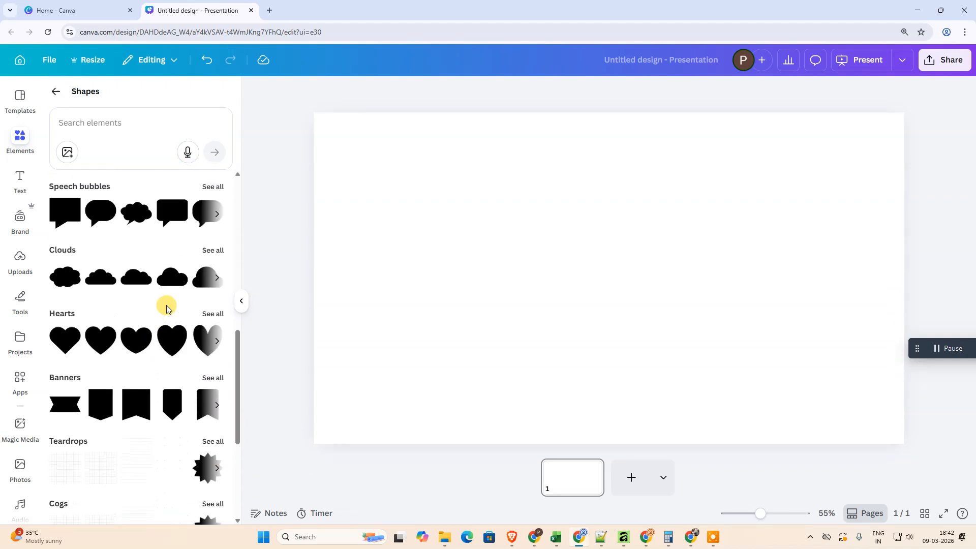
{"action": "scroll", "coordinate": [166, 305], "scroll_direction": "up", "scroll_amount": 3}
- Search the Shapes category for "car", clear the search and return to the element categories
{"action": "left_click", "coordinate": [105, 123]}
{"action": "type", "text": "car"}
{"action": "key", "text": "Return"}
{"action": "left_click", "coordinate": [107, 118]}
{"action": "key", "text": "BackSpace"}
{"action": "left_click", "coordinate": [176, 410]}
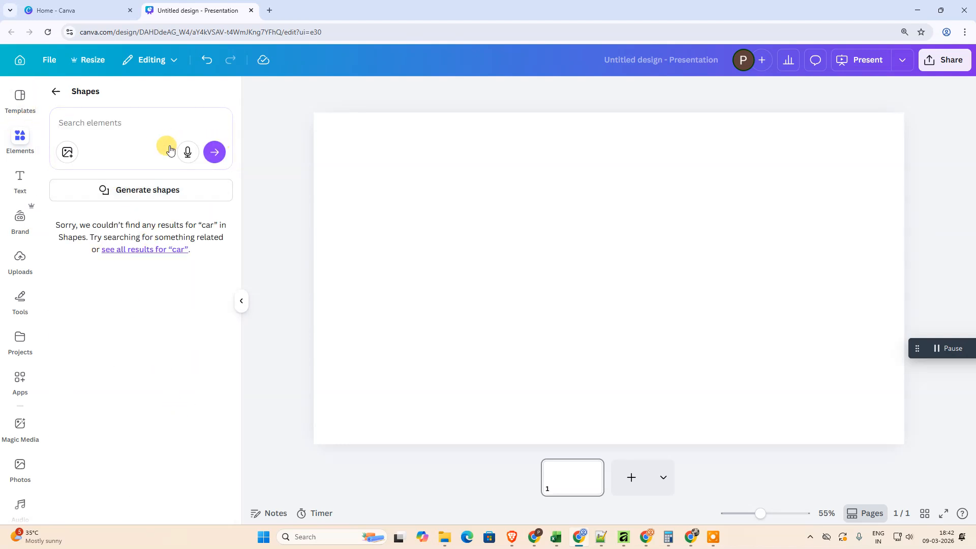
{"action": "left_click", "coordinate": [55, 92]}
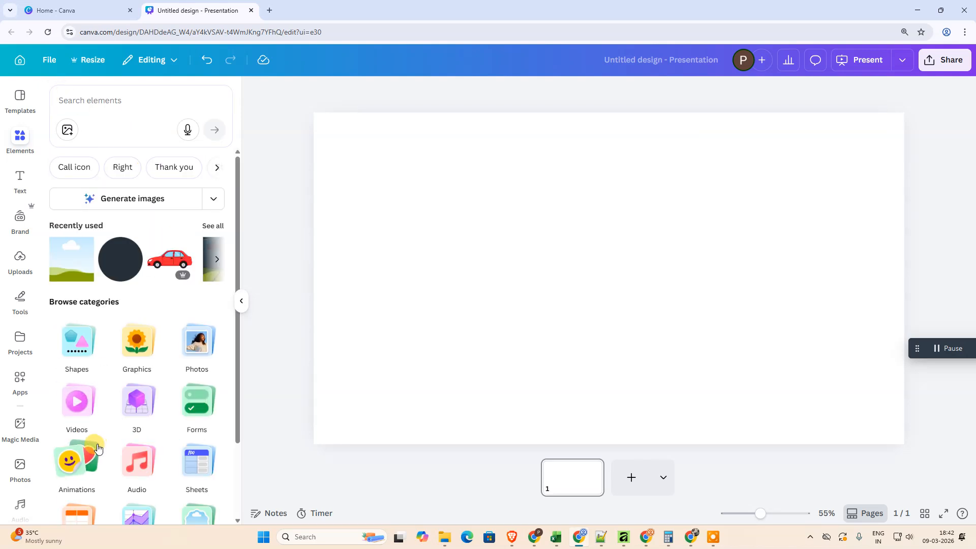
- Insert the left-pointing arrow from the Arrows shapes, enlarge it to nearly the page height and place it near the page centre
{"action": "left_click", "coordinate": [88, 349]}
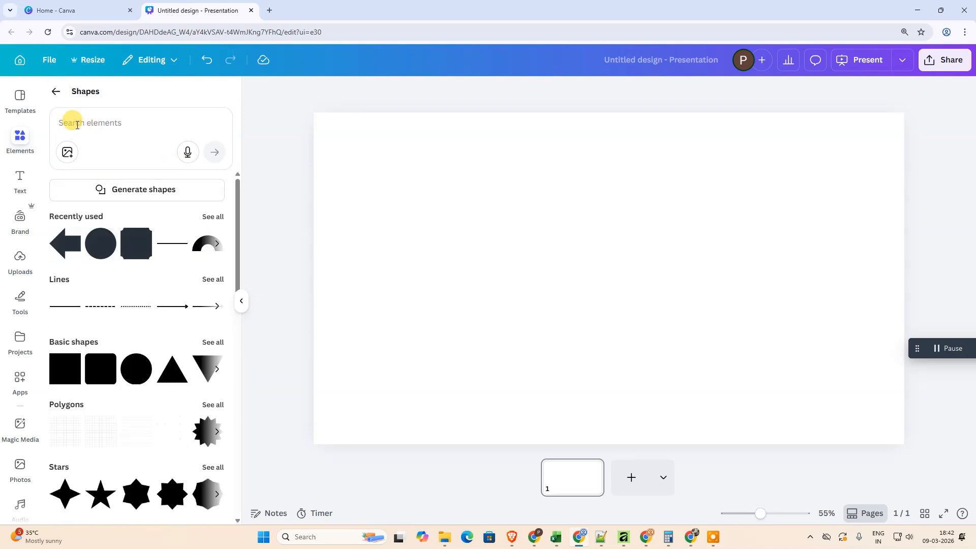
{"action": "scroll", "coordinate": [121, 360], "scroll_direction": "down", "scroll_amount": 5}
{"action": "scroll", "coordinate": [121, 360], "scroll_direction": "down", "scroll_amount": 1}
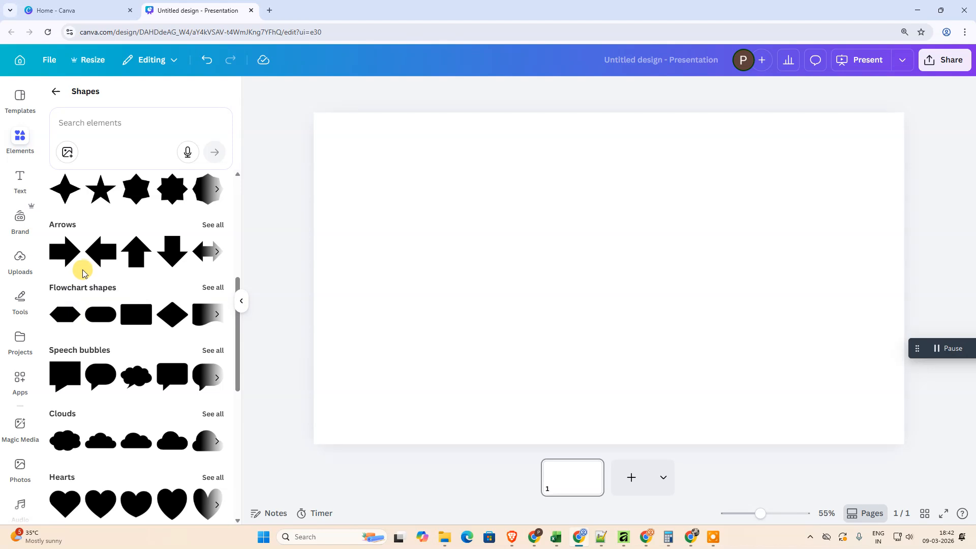
{"action": "left_click", "coordinate": [99, 251]}
{"action": "left_click_drag", "start_coordinate": [601, 305], "coordinate": [763, 401]}
{"action": "left_click_drag", "start_coordinate": [639, 313], "coordinate": [680, 288]}
{"action": "left_click", "coordinate": [353, 234]}
- Find the Frame Maker app among the apps and open it
{"action": "left_click", "coordinate": [18, 108]}
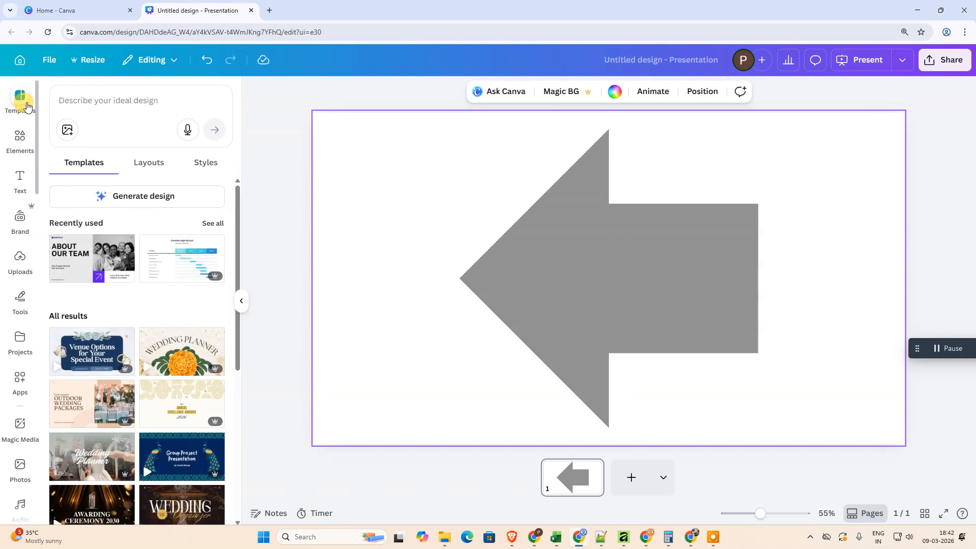
{"action": "scroll", "coordinate": [20, 366], "scroll_direction": "down", "scroll_amount": 1}
{"action": "left_click", "coordinate": [20, 335]}
{"action": "type", "text": "fra"}
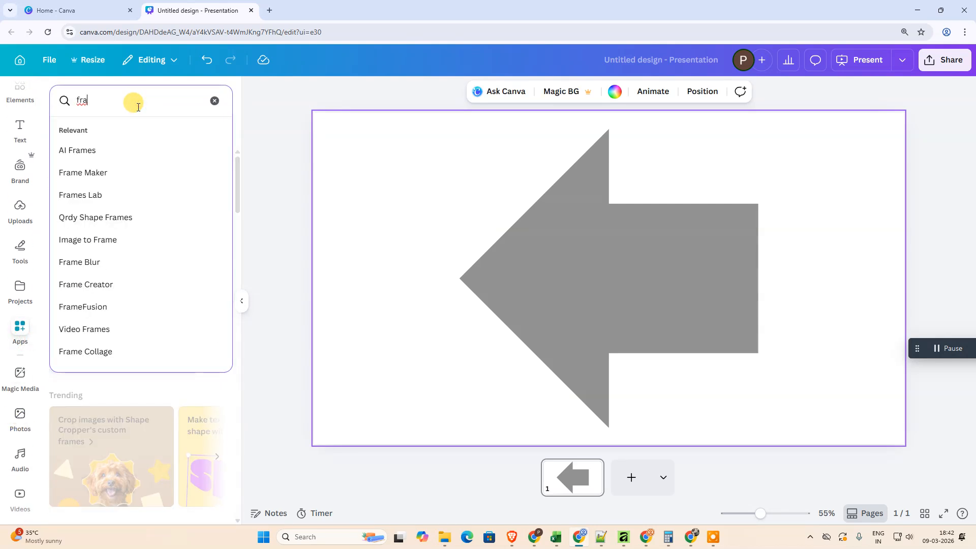
{"action": "left_click", "coordinate": [95, 176]}
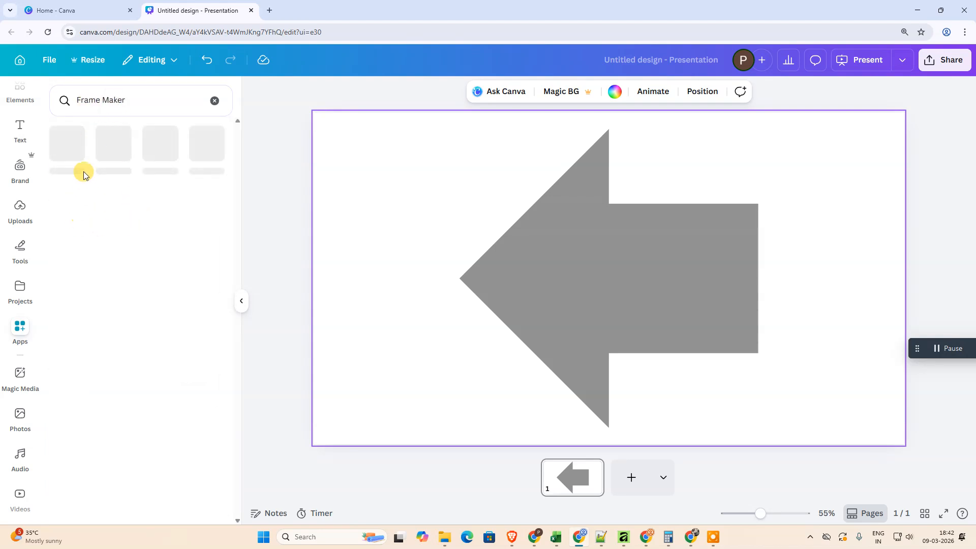
{"action": "left_click", "coordinate": [70, 144]}
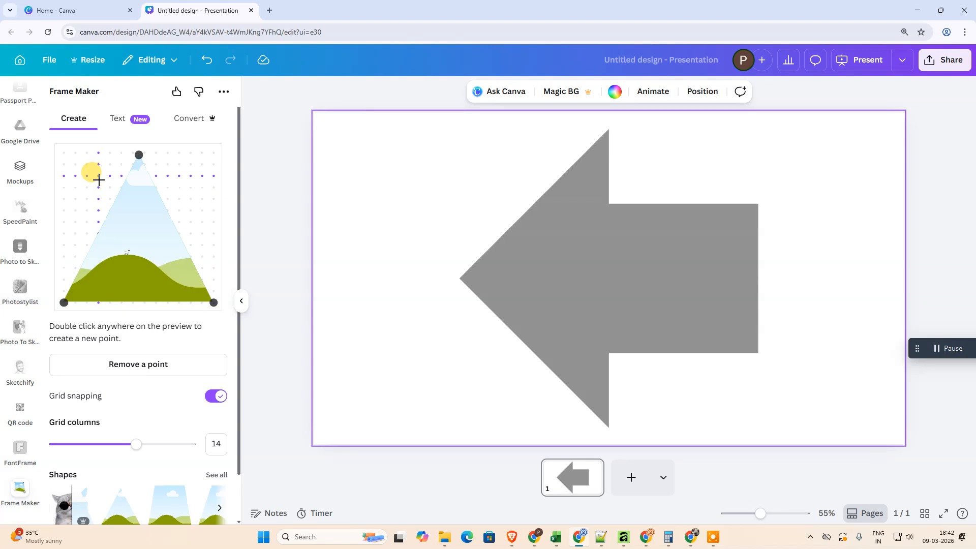
- Choose the Frame format for converting the arrow design and start the conversion with Entire design as the frame area
{"action": "left_click", "coordinate": [183, 119]}
{"action": "left_click", "coordinate": [85, 220]}
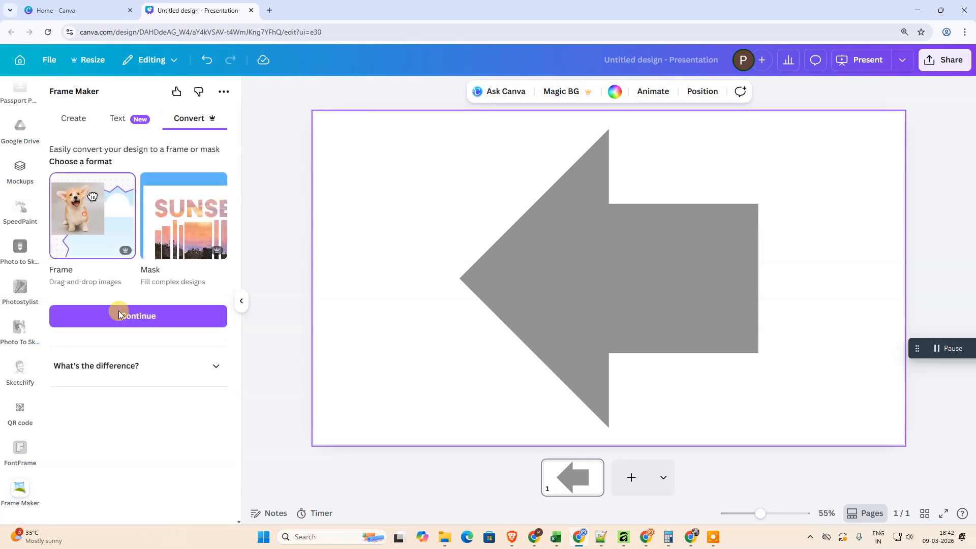
{"action": "left_click", "coordinate": [499, 295]}
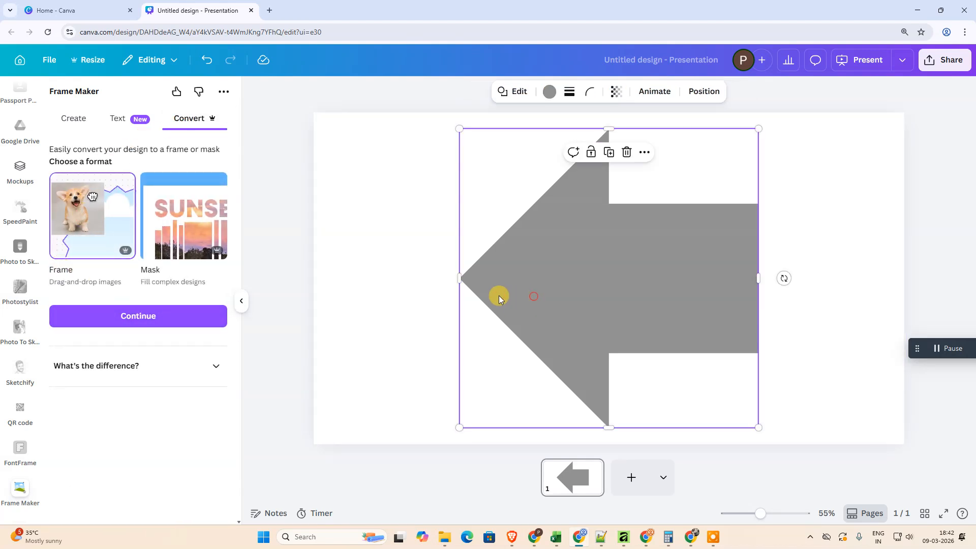
{"action": "left_click", "coordinate": [125, 318]}
{"action": "left_click", "coordinate": [119, 462]}
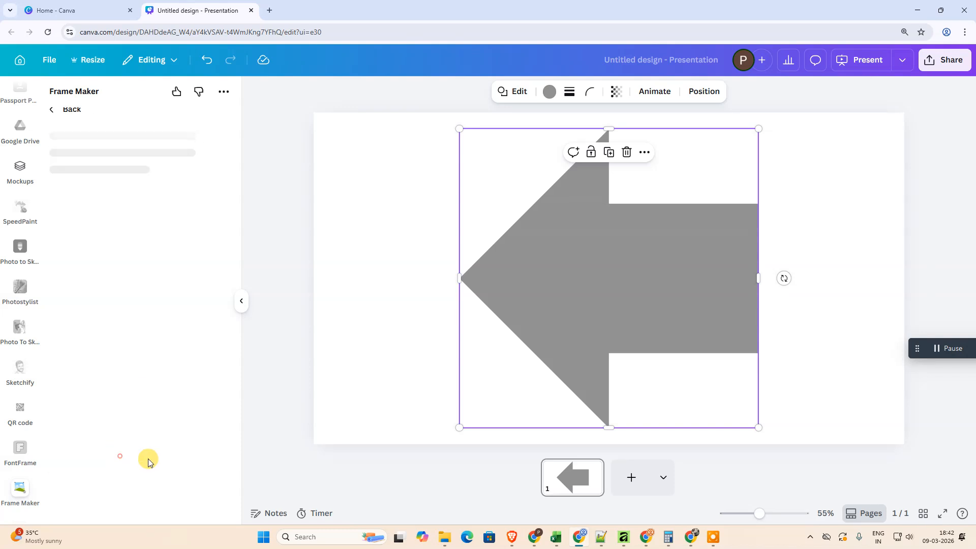
- Export the design as a PNG at size 3.125 with a transparent background
{"action": "left_click_drag", "start_coordinate": [89, 200], "coordinate": [192, 200]}
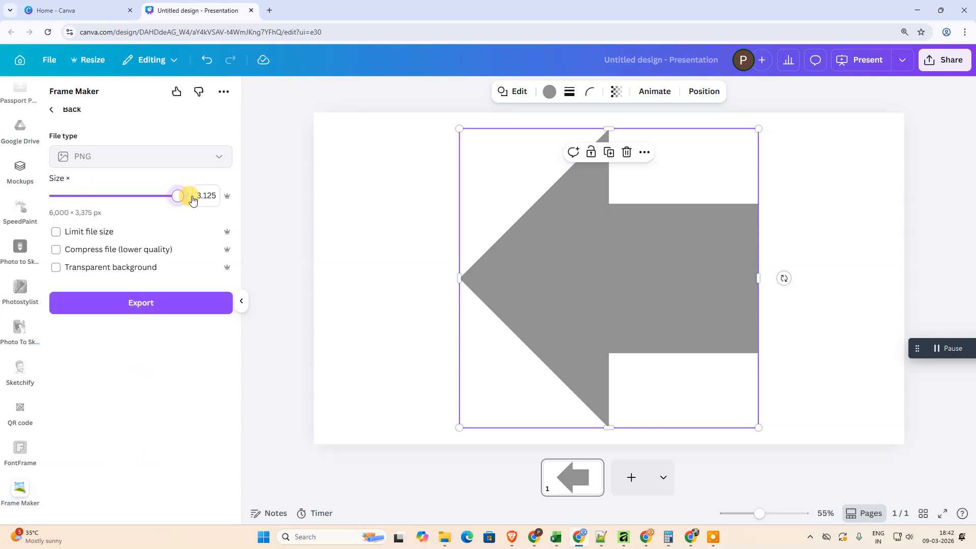
{"action": "left_click", "coordinate": [86, 269]}
{"action": "left_click", "coordinate": [152, 303]}
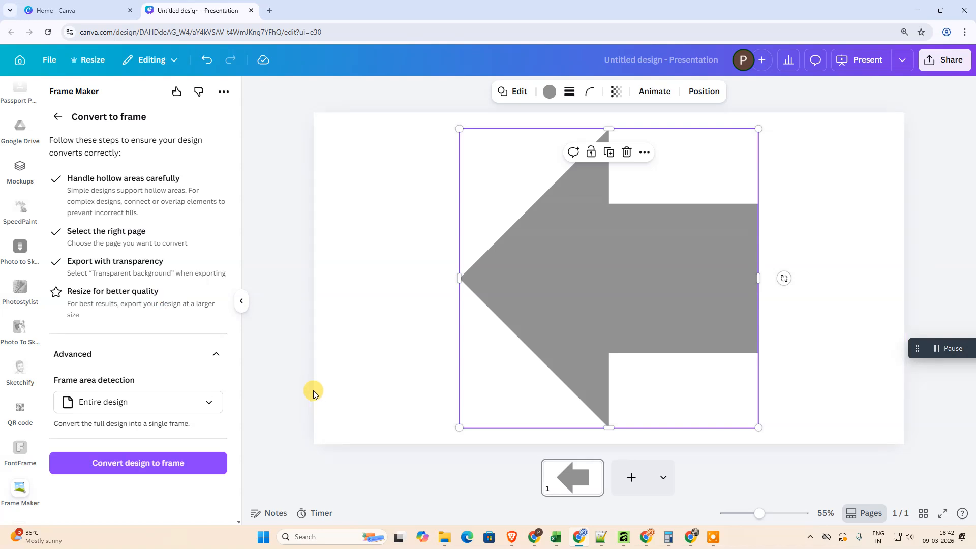
- Move the new arrow-shaped frame and the grey arrow apart, and delete the grey arrow
{"action": "left_click_drag", "start_coordinate": [639, 278], "coordinate": [541, 290]}
{"action": "left_click", "coordinate": [684, 296]}
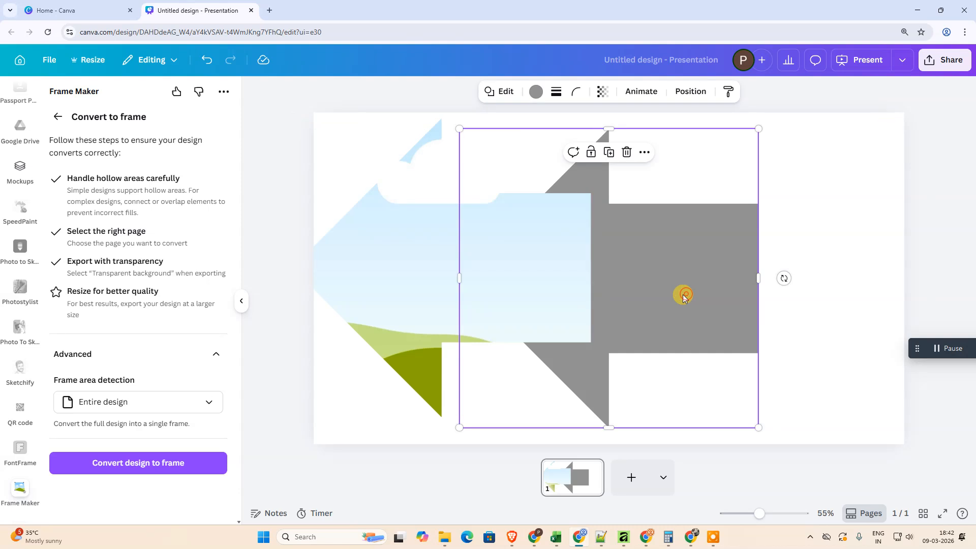
{"action": "left_click_drag", "start_coordinate": [684, 297], "coordinate": [770, 286]}
{"action": "left_click", "coordinate": [458, 279]}
{"action": "left_click_drag", "start_coordinate": [458, 279], "coordinate": [663, 288]}
{"action": "left_click", "coordinate": [763, 283]}
{"action": "key", "text": "Delete"}
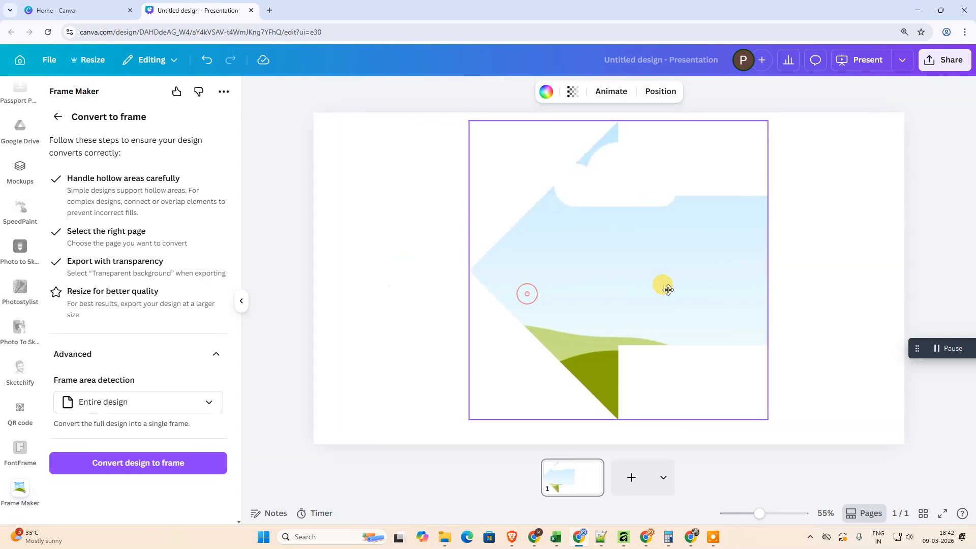
- Fill the arrow-shaped frame with the recently used photo of the woman holding a camera
{"action": "scroll", "coordinate": [6, 237], "scroll_direction": "up", "scroll_amount": 10}
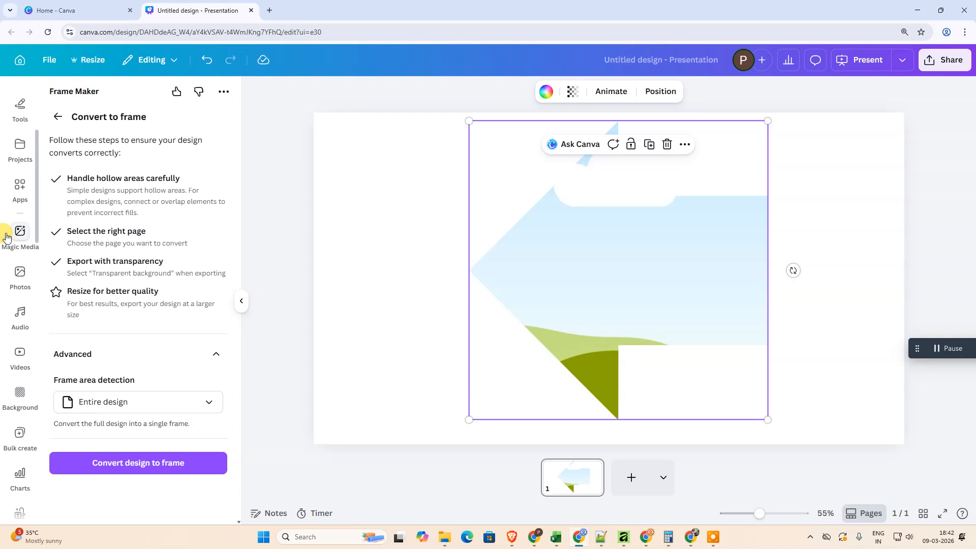
{"action": "left_click", "coordinate": [20, 278]}
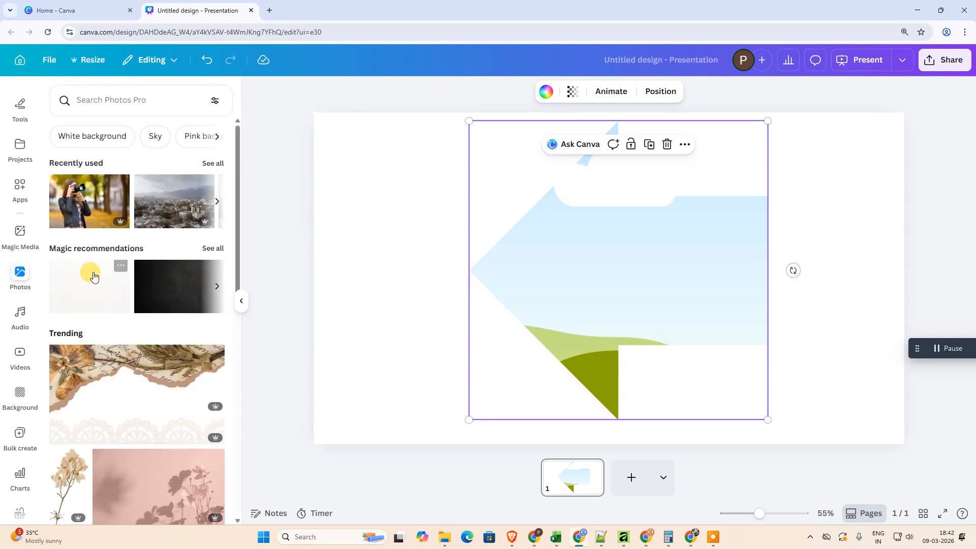
{"action": "left_click_drag", "start_coordinate": [90, 208], "coordinate": [486, 250]}
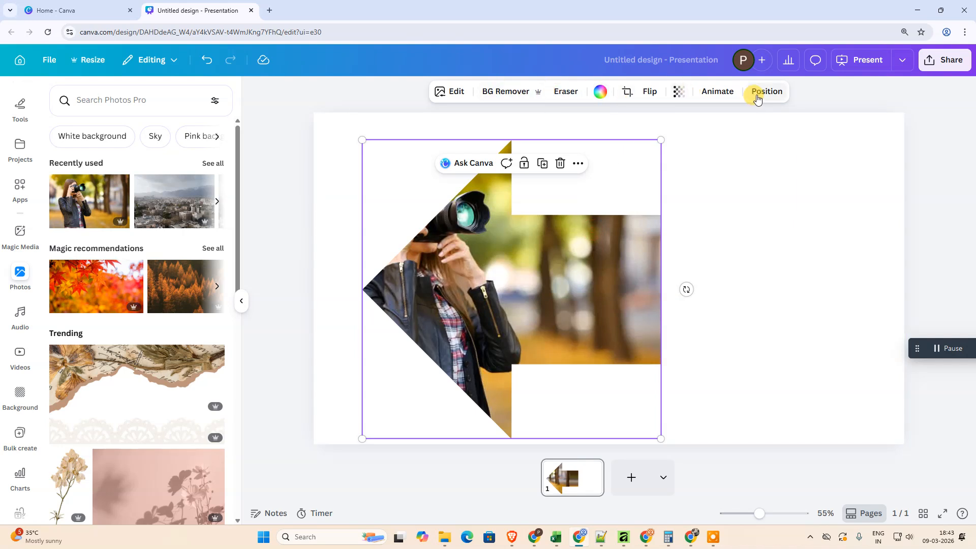
- View the framed photo's image editing options, move the arrow near the page centre and shrink it slightly
{"action": "left_click", "coordinate": [450, 92]}
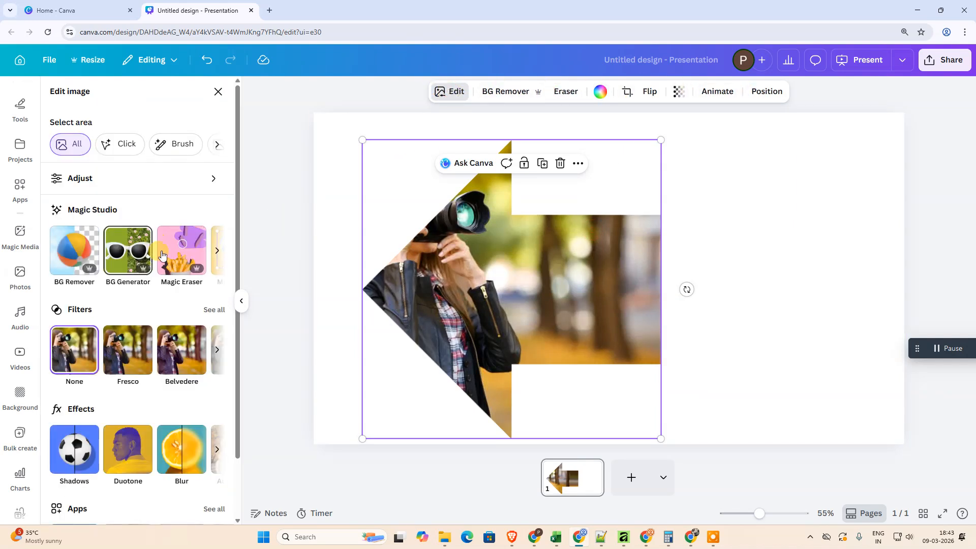
{"action": "left_click_drag", "start_coordinate": [596, 285], "coordinate": [730, 286]}
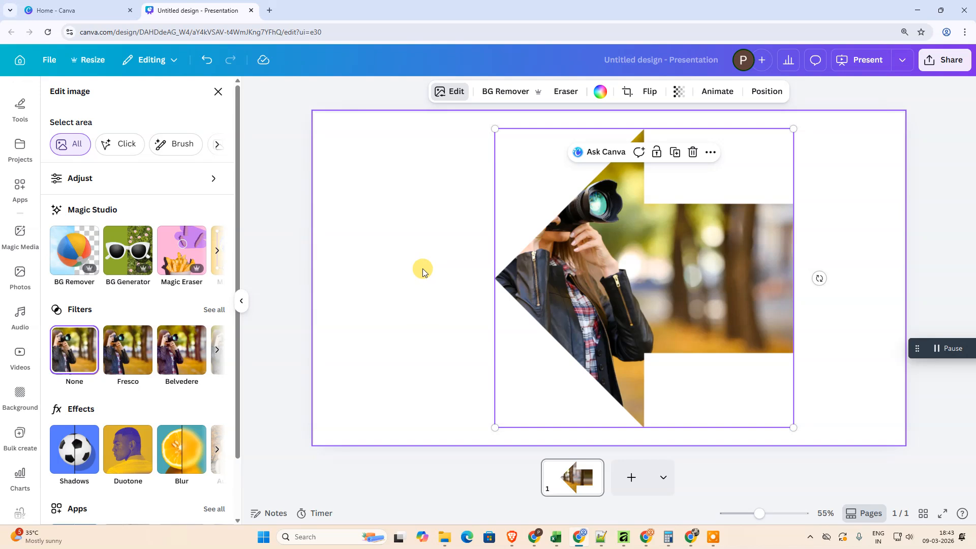
{"action": "left_click", "coordinate": [423, 269]}
{"action": "left_click_drag", "start_coordinate": [750, 204], "coordinate": [701, 205]}
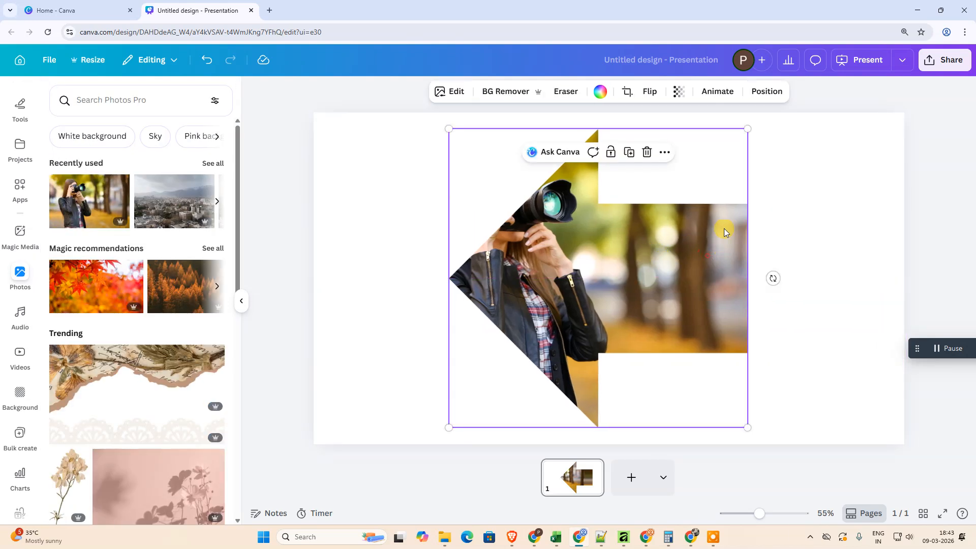
{"action": "left_click", "coordinate": [748, 130]}
{"action": "left_click", "coordinate": [693, 172]}
{"action": "mouse_move", "coordinate": [744, 129]}
{"action": "left_mouse_down"}
{"action": "mouse_move", "coordinate": [529, 273]}
{"action": "mouse_move", "coordinate": [769, 181]}
{"action": "mouse_move", "coordinate": [740, 141]}
{"action": "left_mouse_up"}
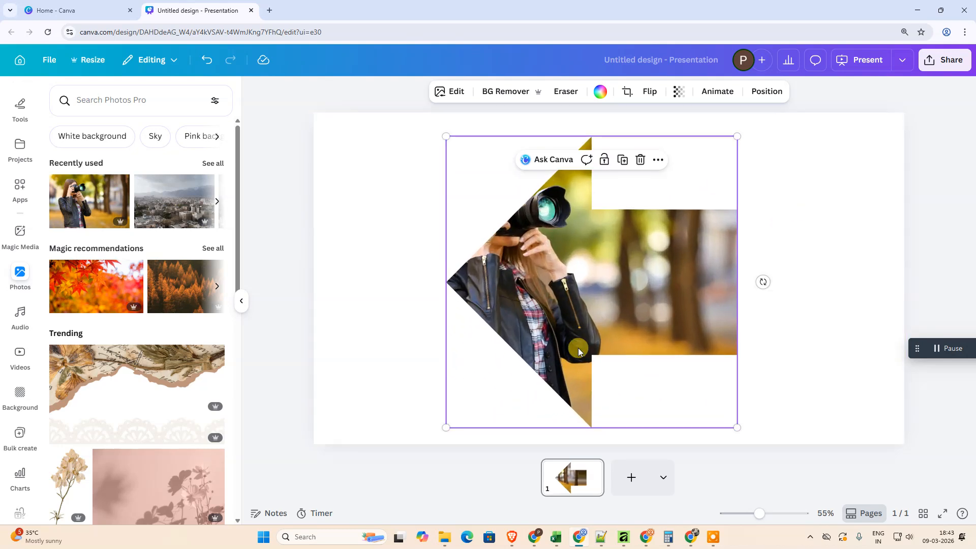
- Delete the camera photo and its arrow-shaped frame from the page
{"action": "key", "text": "Delete"}
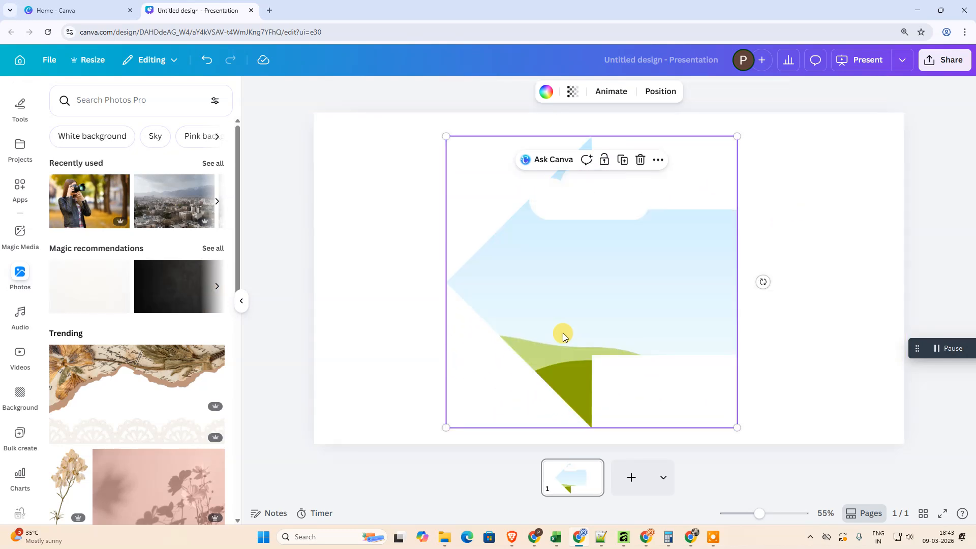
{"action": "left_click", "coordinate": [625, 306]}
{"action": "key", "text": "Delete"}
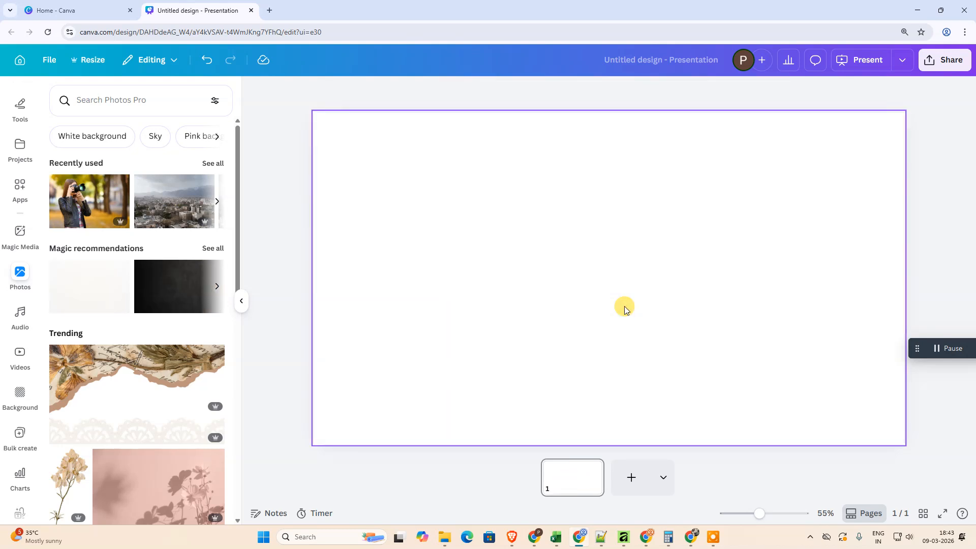
- Search all elements for "car" and limit the results to graphics
{"action": "scroll", "coordinate": [16, 147], "scroll_direction": "up", "scroll_amount": 5}
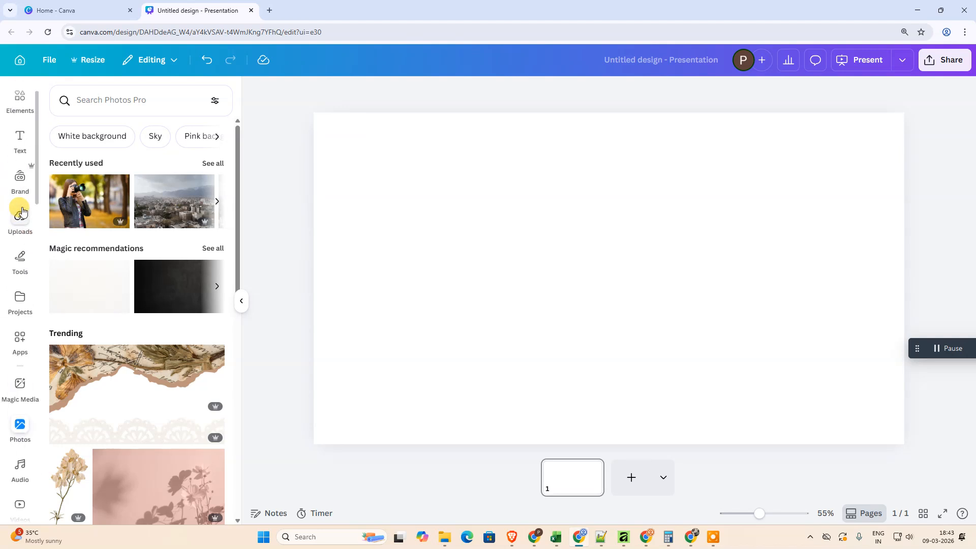
{"action": "left_click", "coordinate": [10, 142]}
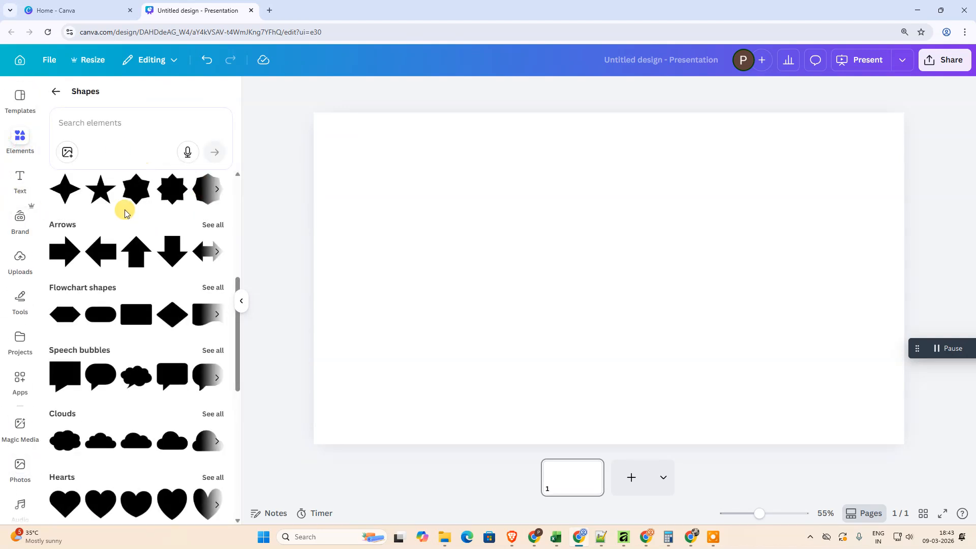
{"action": "left_click", "coordinate": [57, 91]}
{"action": "left_click", "coordinate": [83, 100]}
{"action": "type", "text": "car"}
{"action": "key", "text": "Return"}
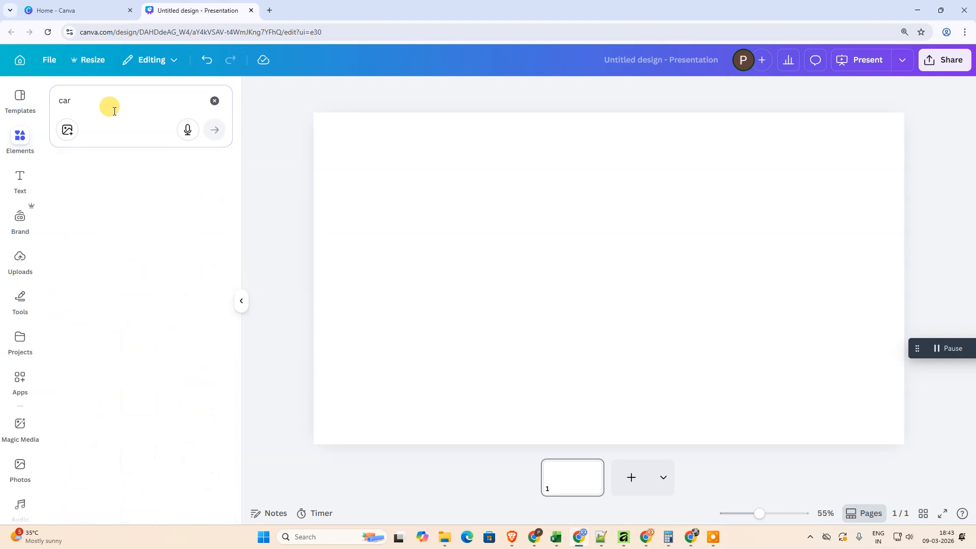
{"action": "left_click", "coordinate": [81, 165]}
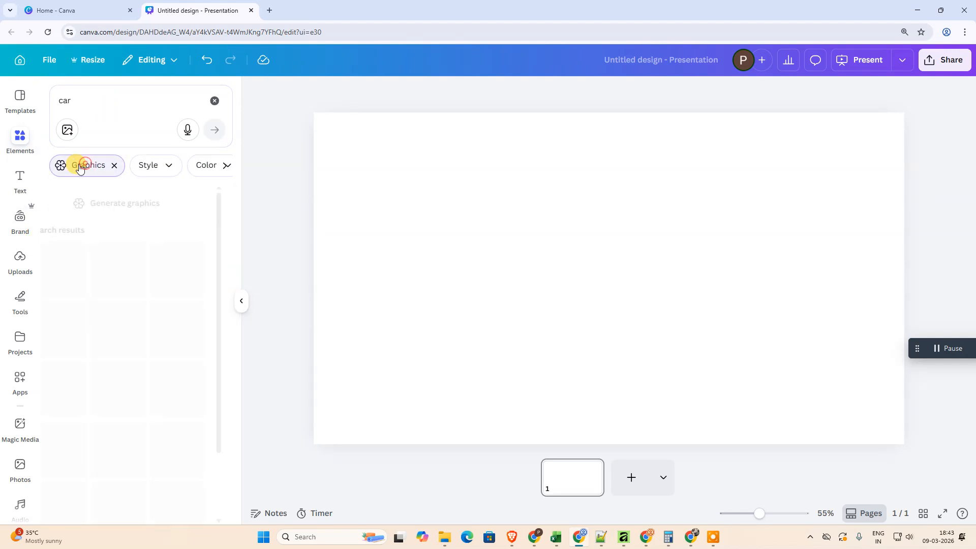
- Insert the red car graphic and resize and position it to span most of the page width
{"action": "left_click_drag", "start_coordinate": [626, 297], "coordinate": [596, 284]}
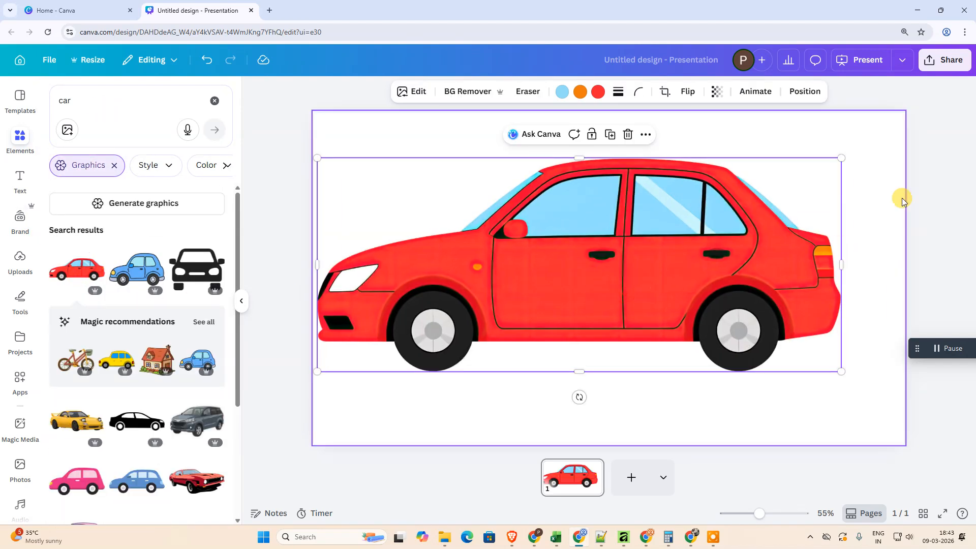
{"action": "left_click_drag", "start_coordinate": [839, 155], "coordinate": [741, 203]}
{"action": "left_click_drag", "start_coordinate": [537, 279], "coordinate": [587, 261]}
{"action": "left_click_drag", "start_coordinate": [767, 343], "coordinate": [876, 409]}
{"action": "left_click_drag", "start_coordinate": [764, 298], "coordinate": [749, 305]}
- Clear the "car" element search, insert the recently used arrow shape, and shrink and place it above the car's hood
{"action": "left_click", "coordinate": [18, 142]}
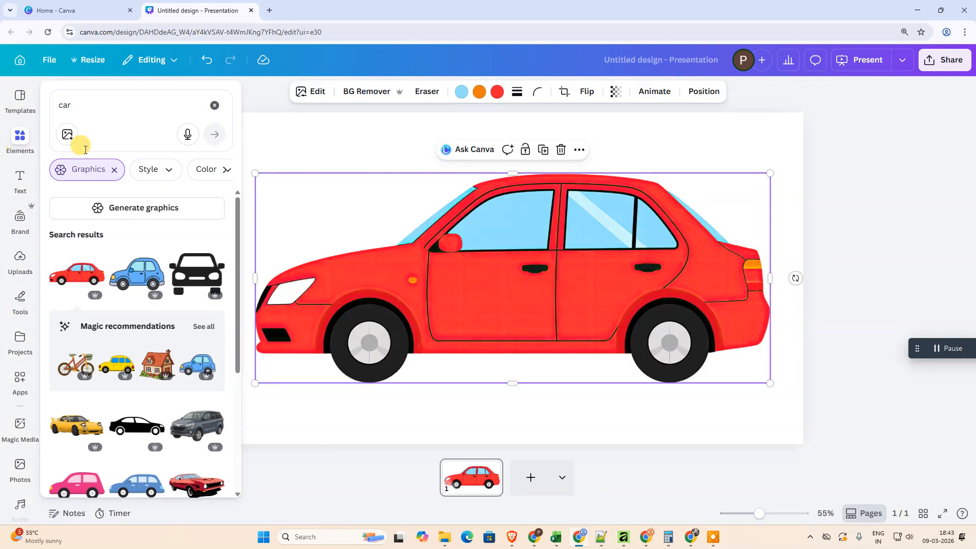
{"action": "left_click", "coordinate": [214, 106]}
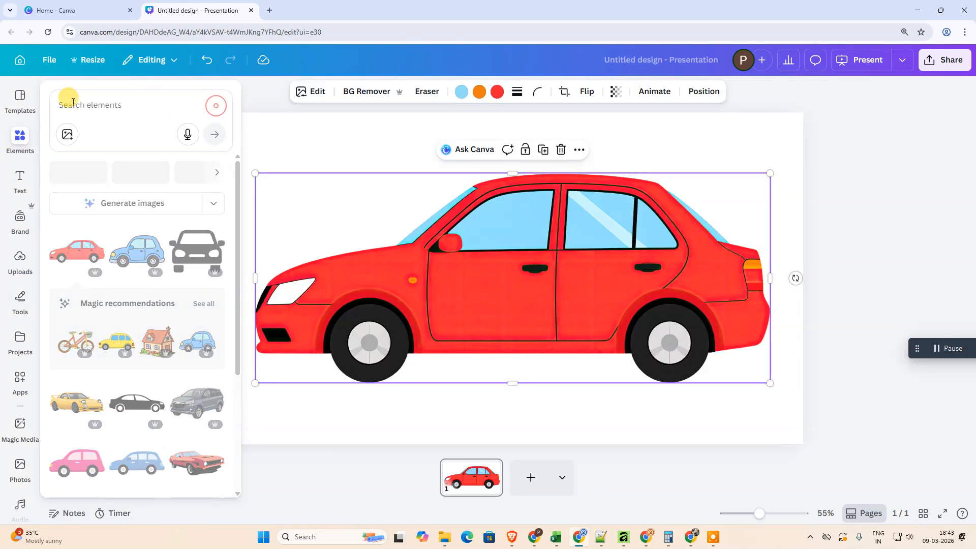
{"action": "left_click", "coordinate": [63, 213]}
{"action": "left_click", "coordinate": [18, 135]}
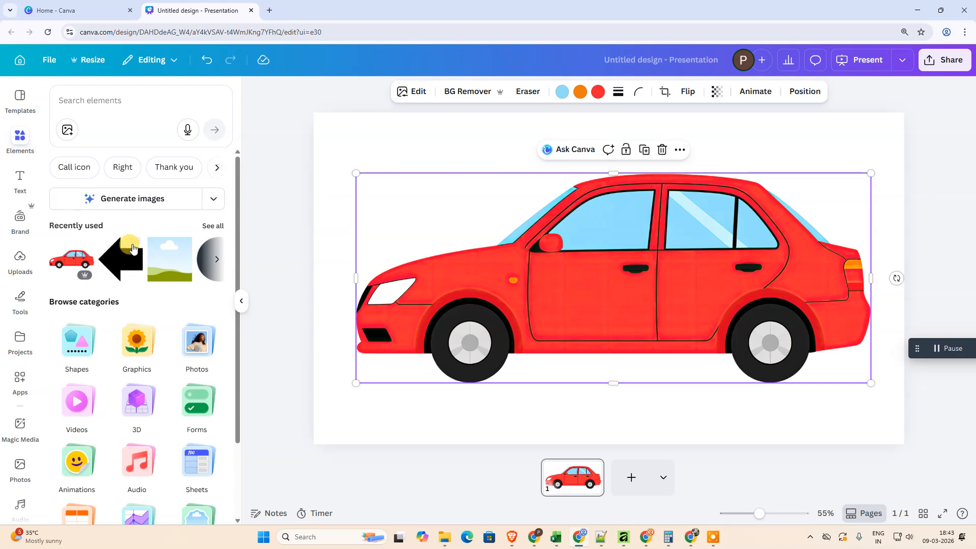
{"action": "left_click", "coordinate": [121, 258]}
{"action": "left_click_drag", "start_coordinate": [596, 293], "coordinate": [417, 181]}
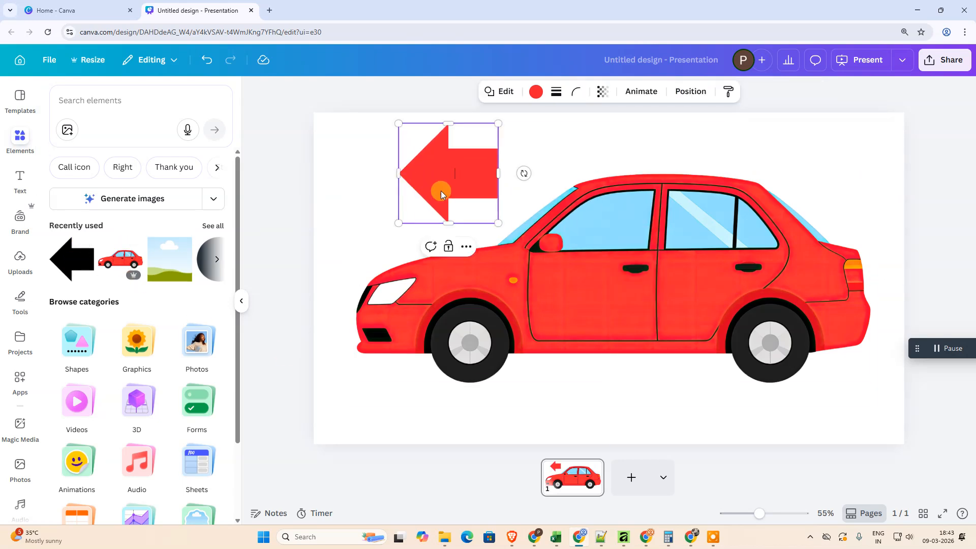
{"action": "left_click_drag", "start_coordinate": [497, 126], "coordinate": [424, 174]}
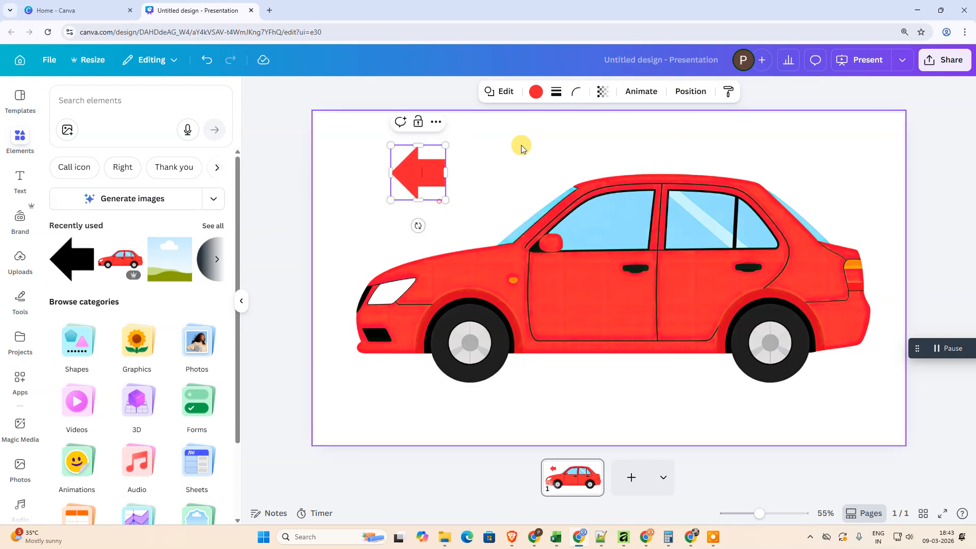
- Recolour the arrow shape white (#ffffff) and move it closer to the page's upper-left corner
{"action": "left_click", "coordinate": [536, 92]}
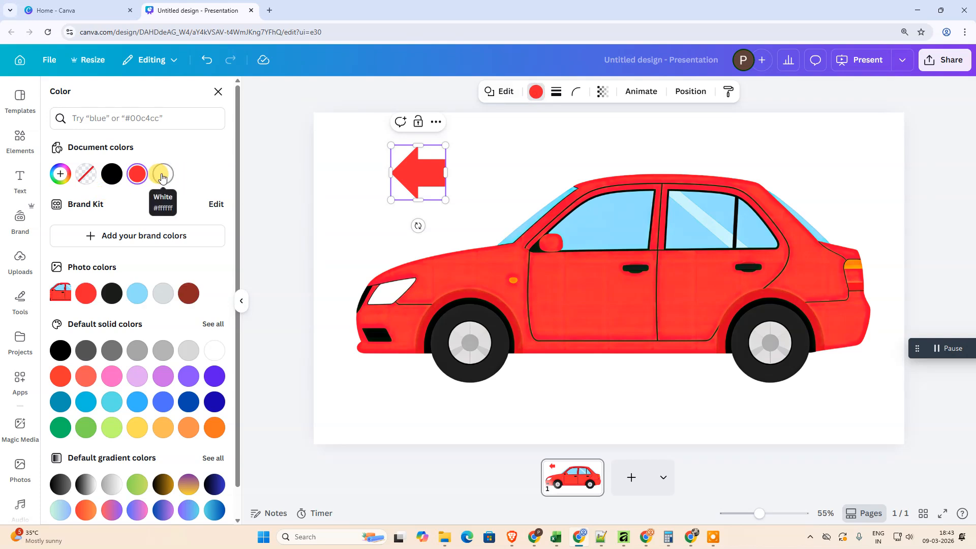
{"action": "left_click", "coordinate": [163, 175]}
{"action": "left_click", "coordinate": [348, 177]}
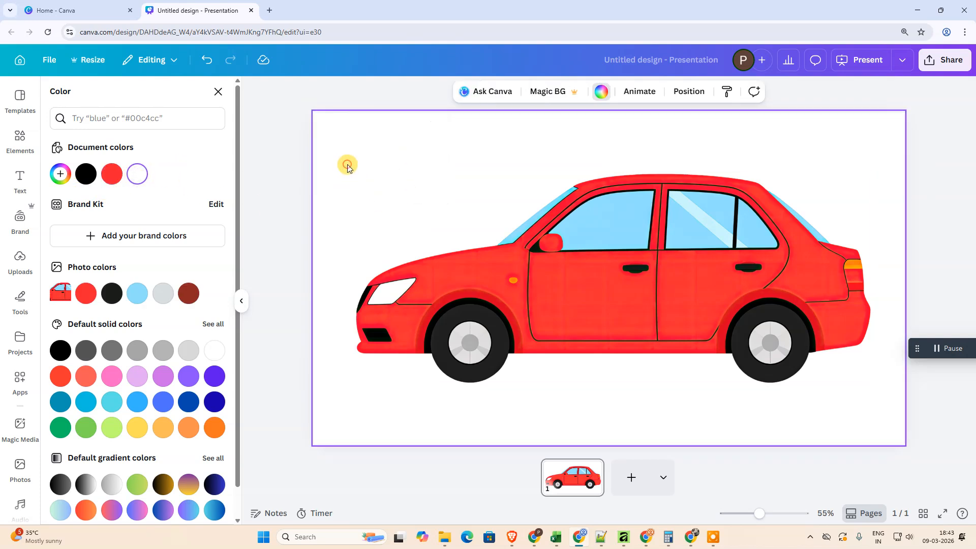
{"action": "left_click", "coordinate": [417, 160]}
{"action": "left_click_drag", "start_coordinate": [420, 174], "coordinate": [377, 152]}
{"action": "left_click", "coordinate": [637, 289]}
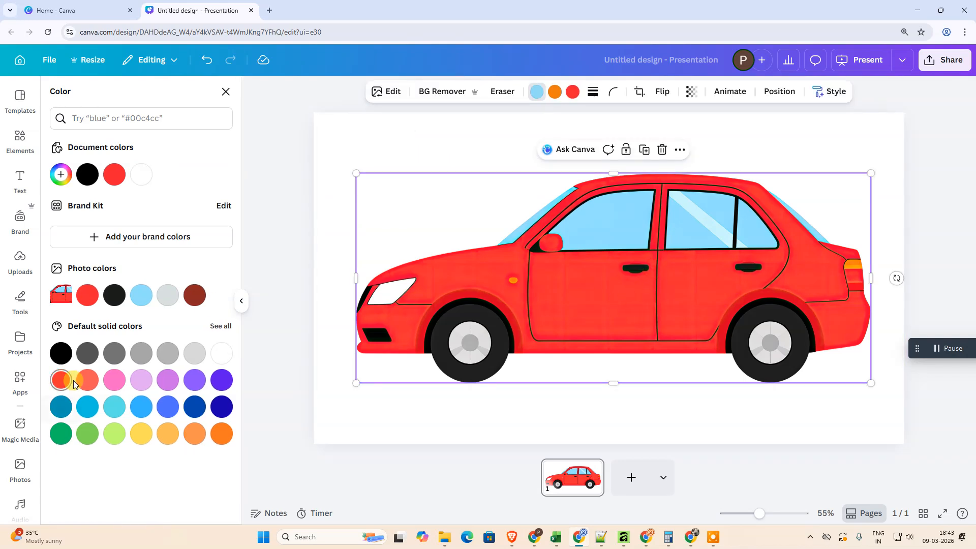
- Open the Frame Maker app and convert the entire design, car and arrow together, into a single frame
{"action": "scroll", "coordinate": [15, 361], "scroll_direction": "down", "scroll_amount": 4}
{"action": "scroll", "coordinate": [16, 387], "scroll_direction": "down", "scroll_amount": 5}
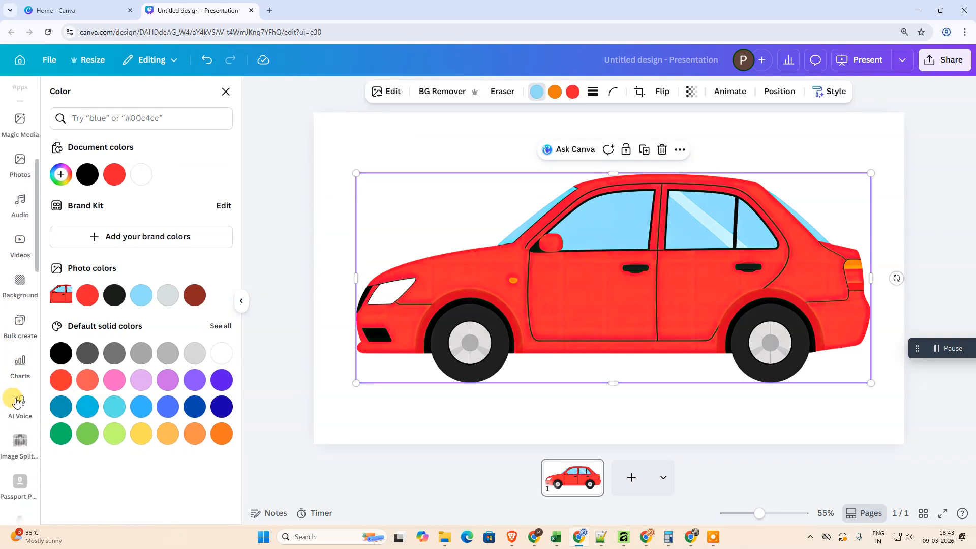
{"action": "scroll", "coordinate": [20, 422], "scroll_direction": "up", "scroll_amount": 5}
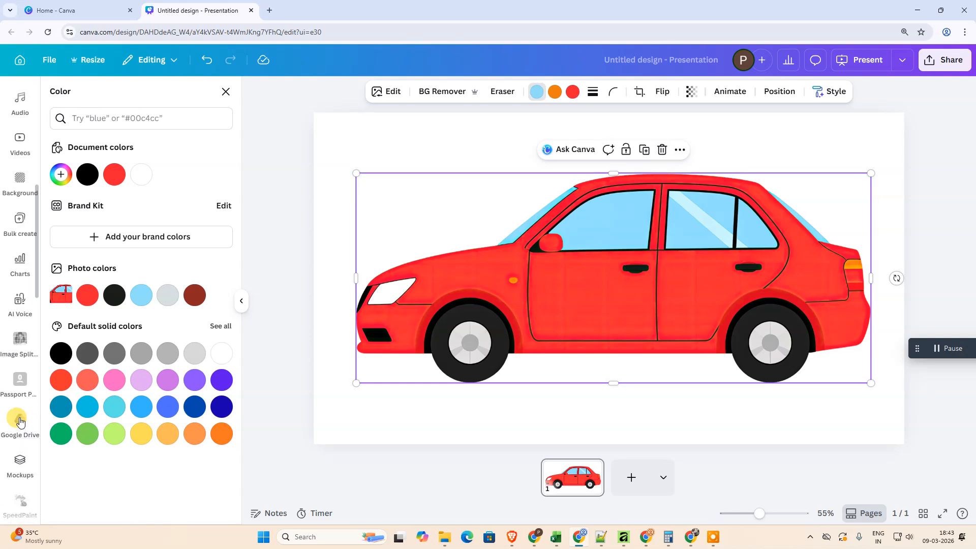
{"action": "scroll", "coordinate": [21, 422], "scroll_direction": "up", "scroll_amount": 1}
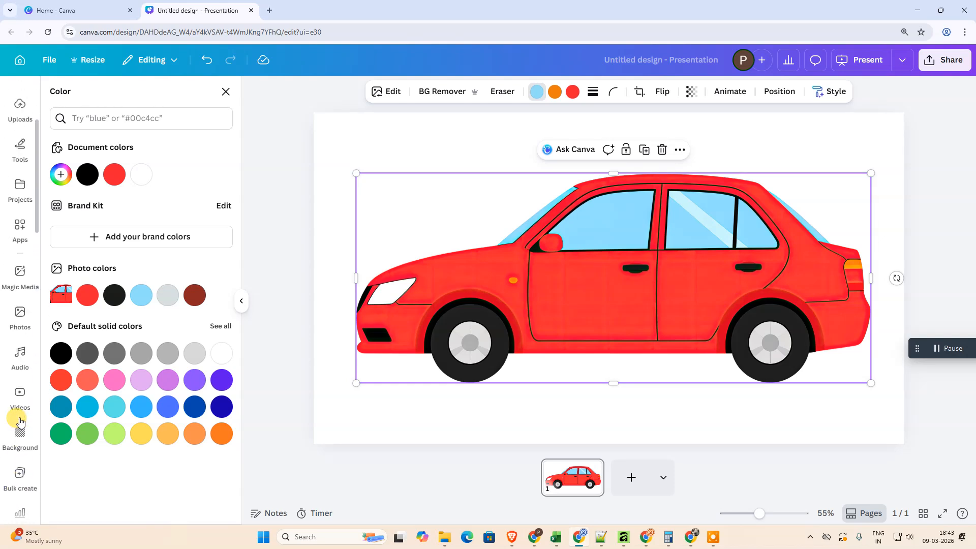
{"action": "left_click", "coordinate": [20, 226]}
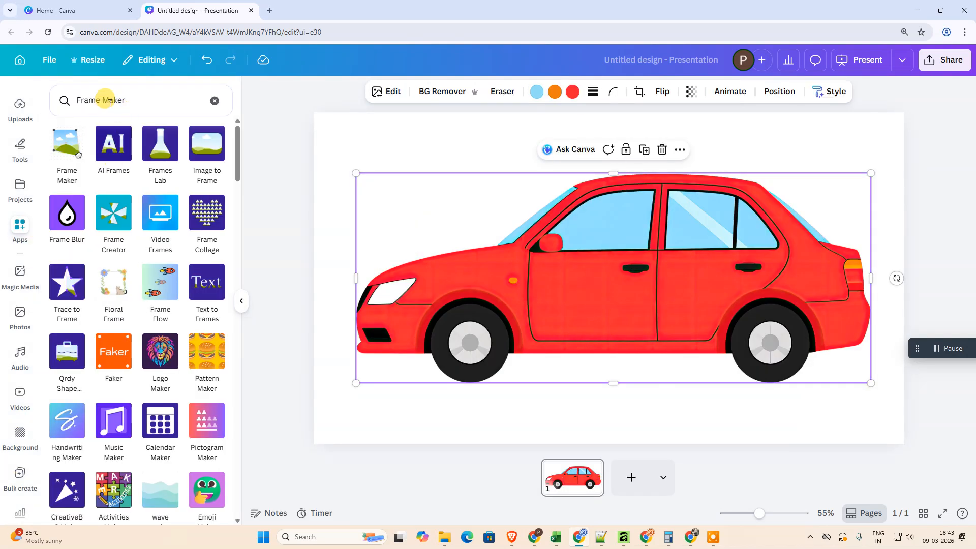
{"action": "left_click", "coordinate": [70, 141]}
{"action": "left_click", "coordinate": [138, 462]}
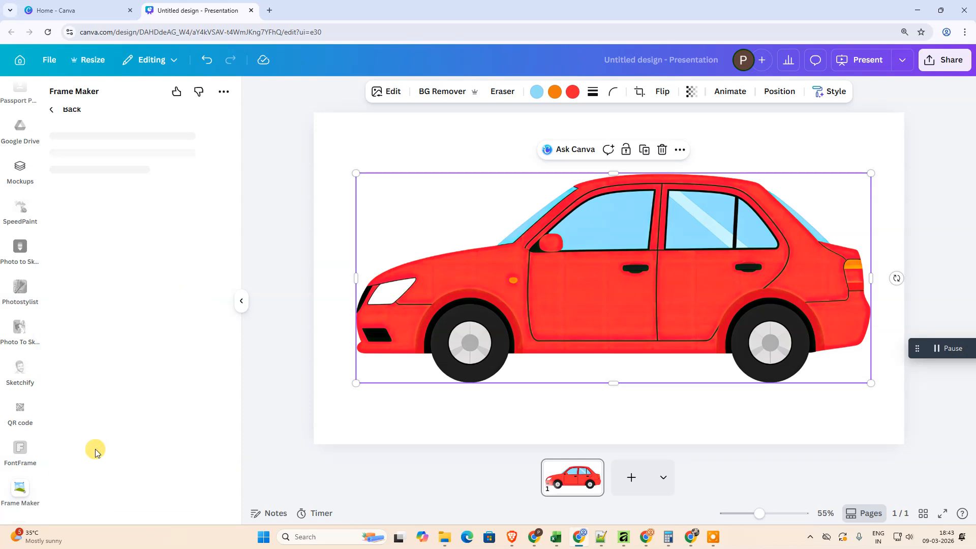
{"action": "left_click_drag", "start_coordinate": [84, 193], "coordinate": [177, 195]}
{"action": "left_click", "coordinate": [105, 268]}
{"action": "left_click", "coordinate": [116, 303]}
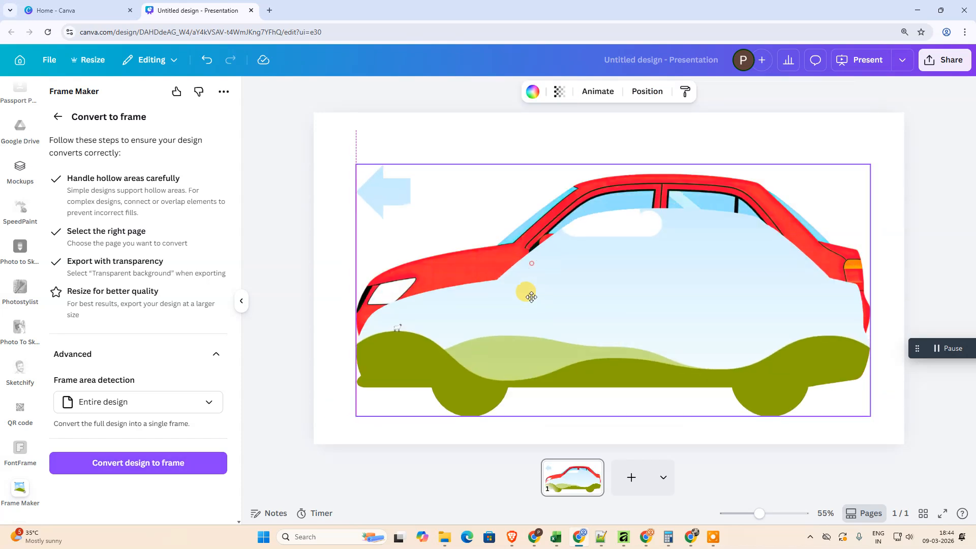
- Move the new frame off the original red car graphic and delete that graphic from the page
{"action": "key", "text": "ctrl+z"}
{"action": "left_click", "coordinate": [404, 336]}
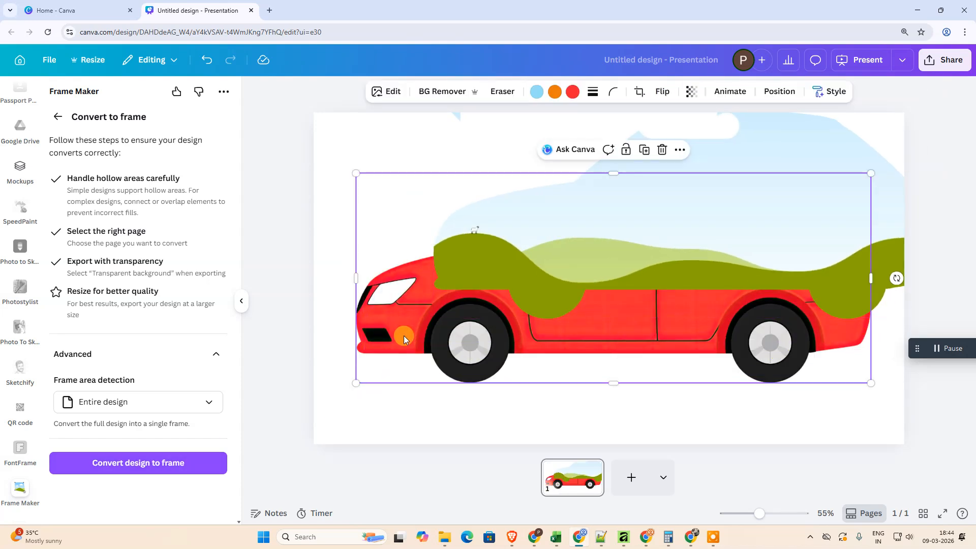
{"action": "key", "text": "ctrl+y"}
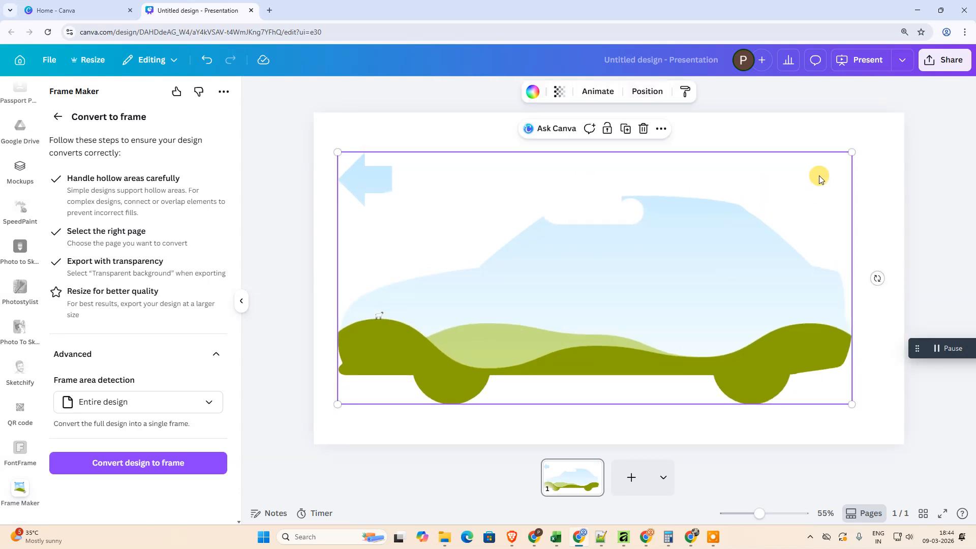
- Enlarge the car-and-arrow frame slightly and shift it towards the page's right edge
{"action": "mouse_move", "coordinate": [853, 152]}
{"action": "left_mouse_down"}
{"action": "mouse_move", "coordinate": [715, 255]}
{"action": "mouse_move", "coordinate": [841, 189]}
{"action": "mouse_move", "coordinate": [867, 142]}
{"action": "left_mouse_up"}
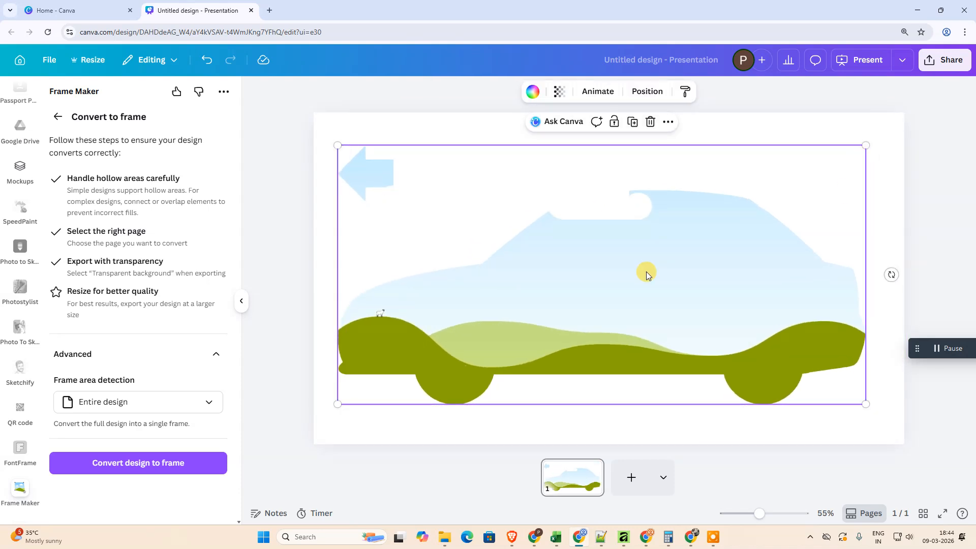
{"action": "left_click_drag", "start_coordinate": [646, 271], "coordinate": [680, 265]}
{"action": "left_click", "coordinate": [405, 175]}
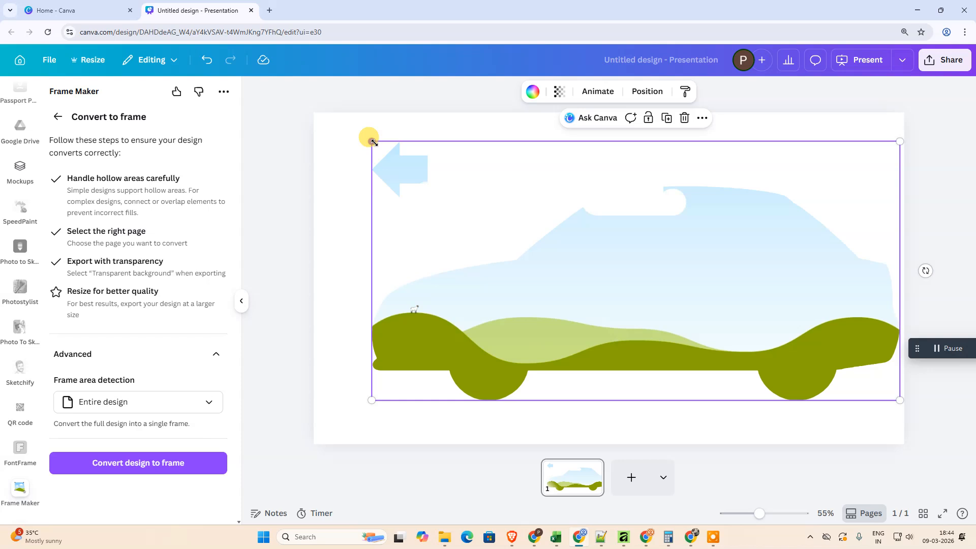
{"action": "left_click", "coordinate": [328, 214]}
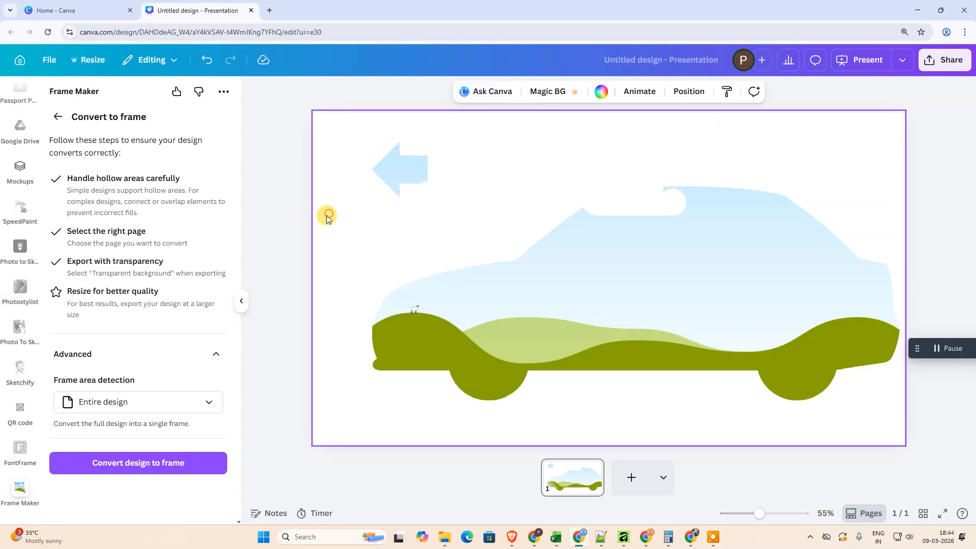
- View the Magic Background options for the page, return to the background library and reselect the frame
{"action": "left_click", "coordinate": [541, 93]}
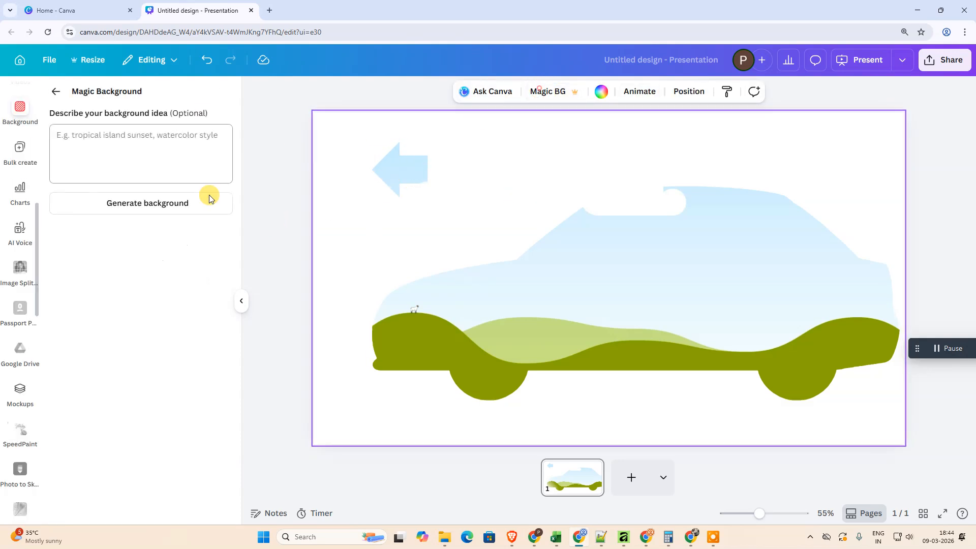
{"action": "left_click", "coordinate": [58, 92]}
{"action": "left_click", "coordinate": [496, 210]}
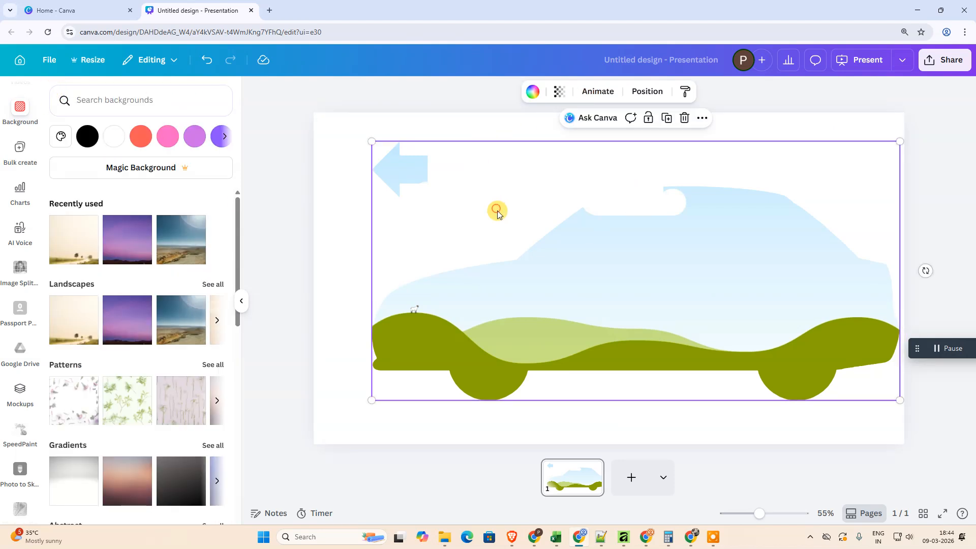
- Copy the frame's style, then enlarge the frame slightly and reposition it near the page centre
{"action": "left_click", "coordinate": [679, 94]}
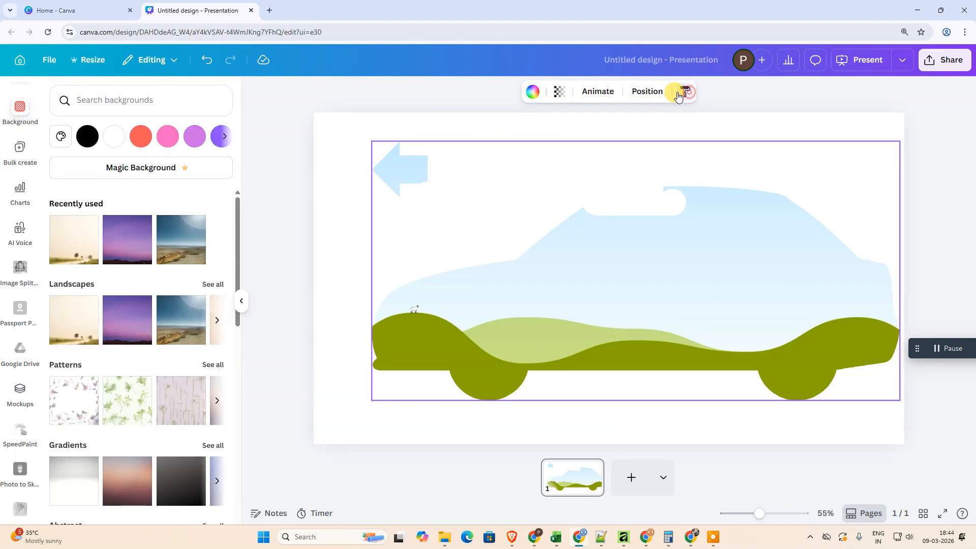
{"action": "mouse_move", "coordinate": [388, 170]}
{"action": "left_mouse_down"}
{"action": "mouse_move", "coordinate": [391, 184]}
{"action": "mouse_move", "coordinate": [393, 174]}
{"action": "left_mouse_up"}
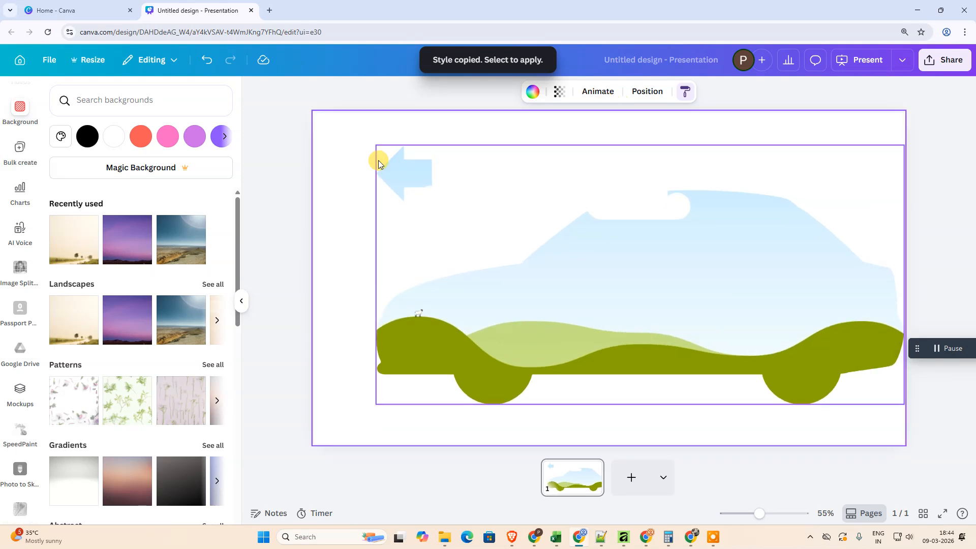
{"action": "left_click_drag", "start_coordinate": [419, 224], "coordinate": [401, 201]}
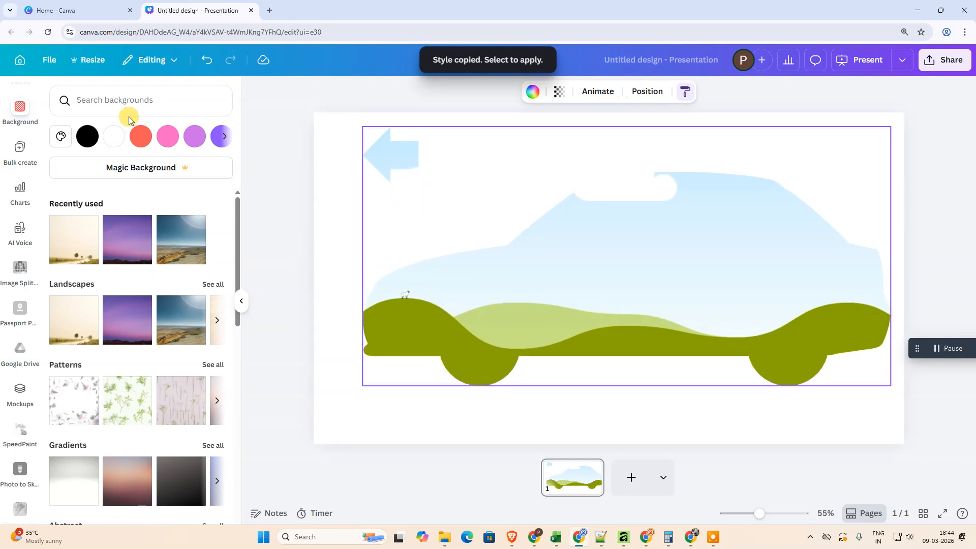
{"action": "mouse_move", "coordinate": [603, 277]}
{"action": "left_mouse_down"}
{"action": "mouse_move", "coordinate": [584, 250]}
{"action": "mouse_move", "coordinate": [596, 276]}
{"action": "left_mouse_up"}
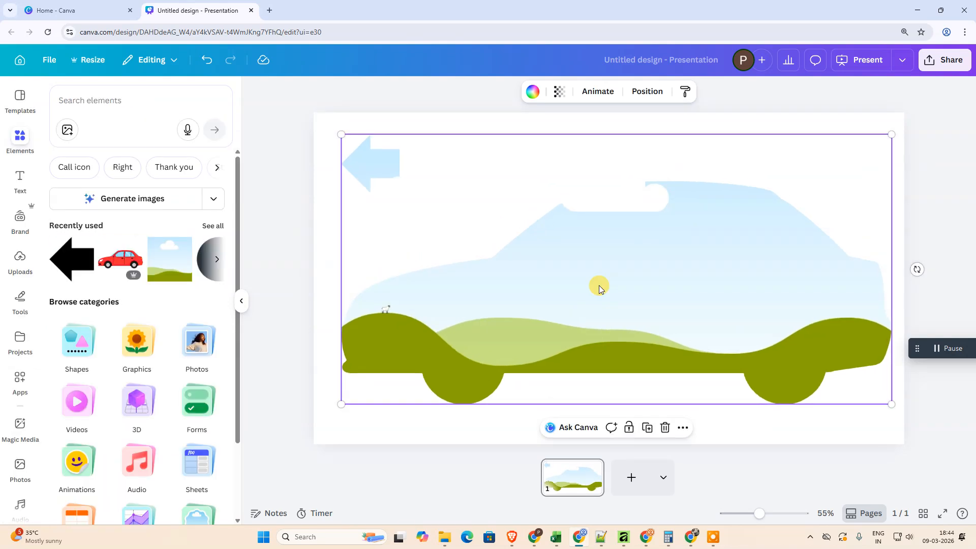
{"action": "left_click_drag", "start_coordinate": [520, 221], "coordinate": [525, 241]}
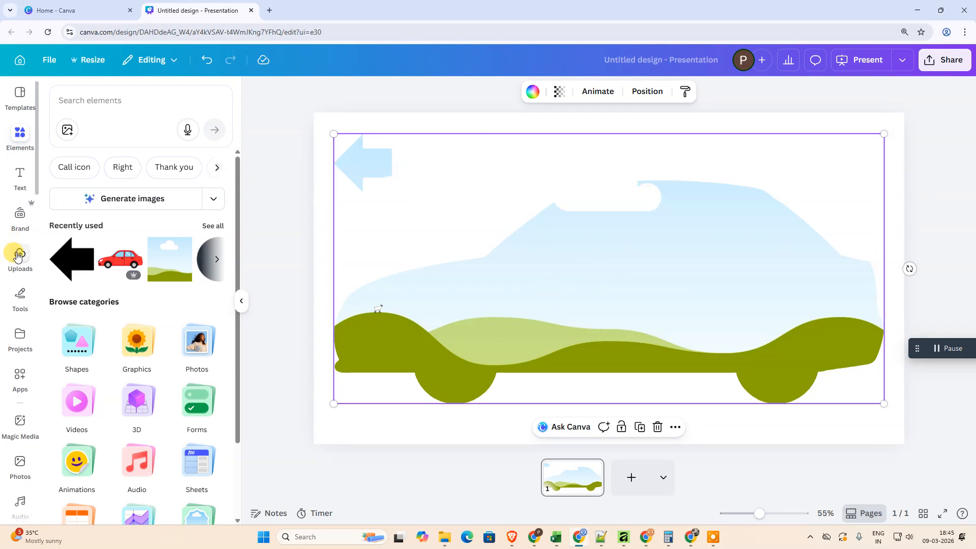
- Fill the car-and-arrow frame with the uploaded cartoon portrait of the bearded man
{"action": "scroll", "coordinate": [17, 244], "scroll_direction": "down", "scroll_amount": 1}
{"action": "left_click", "coordinate": [19, 222]}
{"action": "left_click_drag", "start_coordinate": [83, 244], "coordinate": [590, 268]}
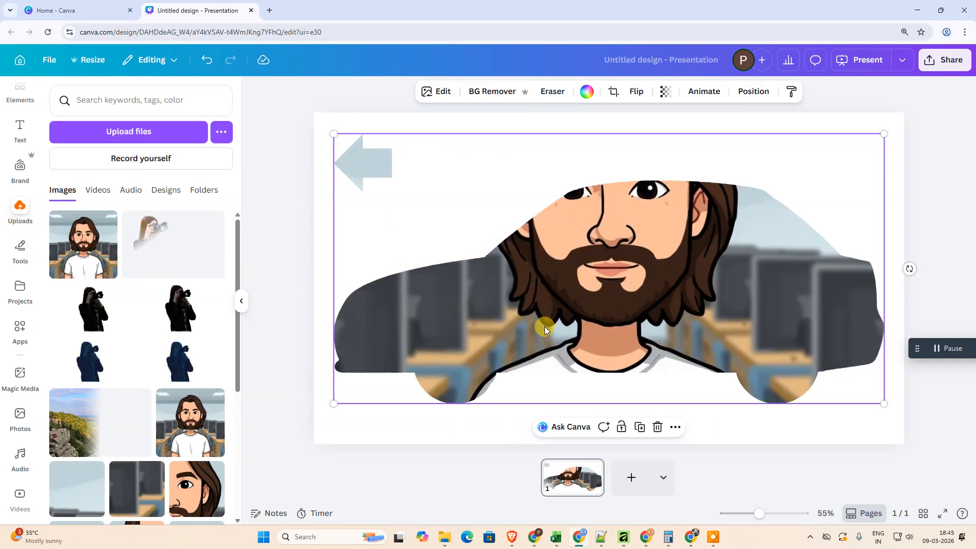
{"action": "left_click", "coordinate": [430, 437]}
{"action": "left_click", "coordinate": [636, 265]}
- Scale the filled frame to the full page width and centre it vertically on the page
{"action": "left_click_drag", "start_coordinate": [398, 185], "coordinate": [377, 163]}
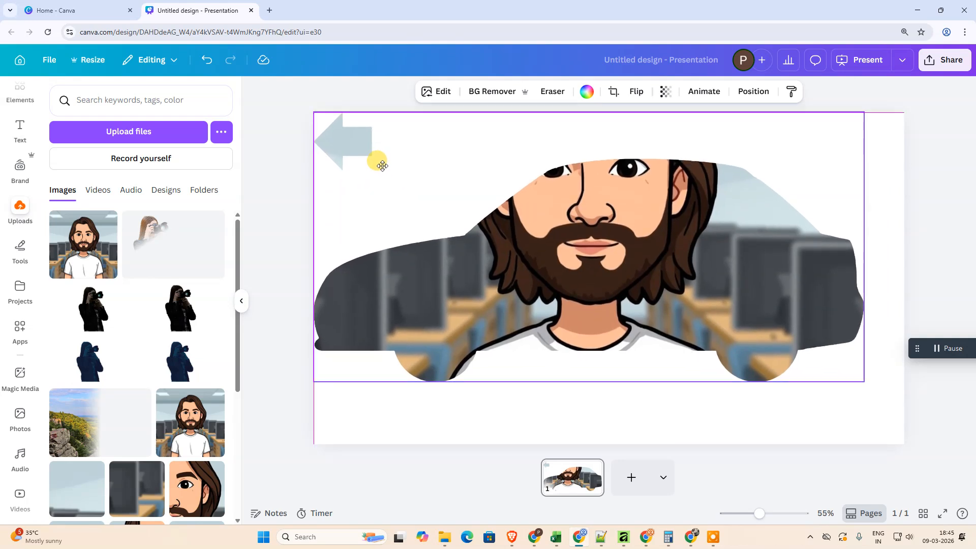
{"action": "left_click_drag", "start_coordinate": [859, 375], "coordinate": [890, 431]}
{"action": "left_click_drag", "start_coordinate": [632, 210], "coordinate": [643, 244]}
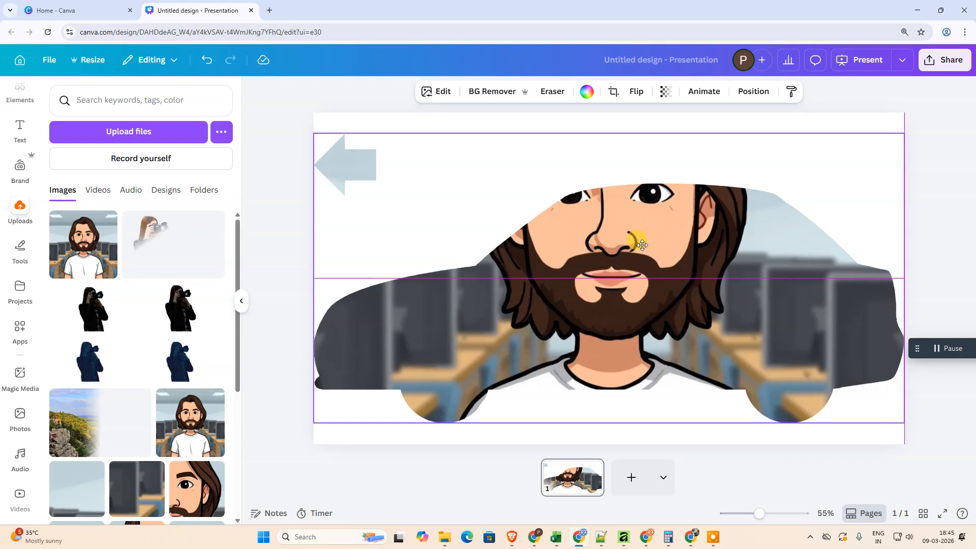
{"action": "left_click_drag", "start_coordinate": [642, 245], "coordinate": [642, 245]}
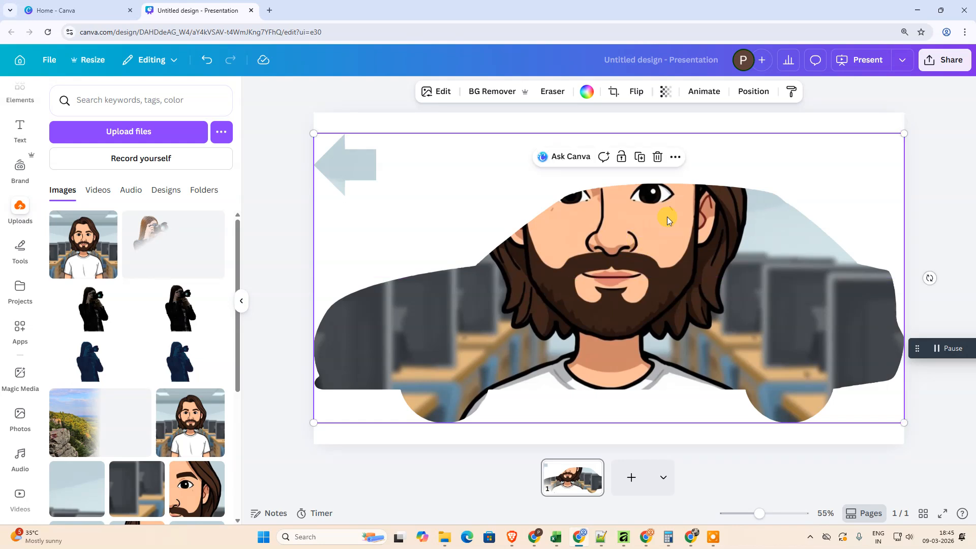
- Open the framed portrait in the Magic Eraser tool and return to the image editing options without erasing
{"action": "left_click", "coordinate": [452, 96]}
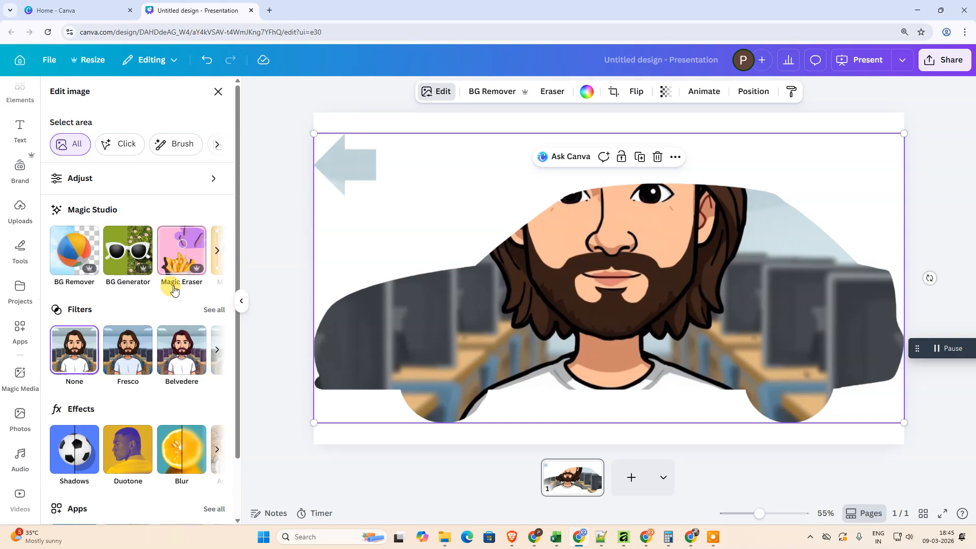
{"action": "left_click", "coordinate": [188, 269]}
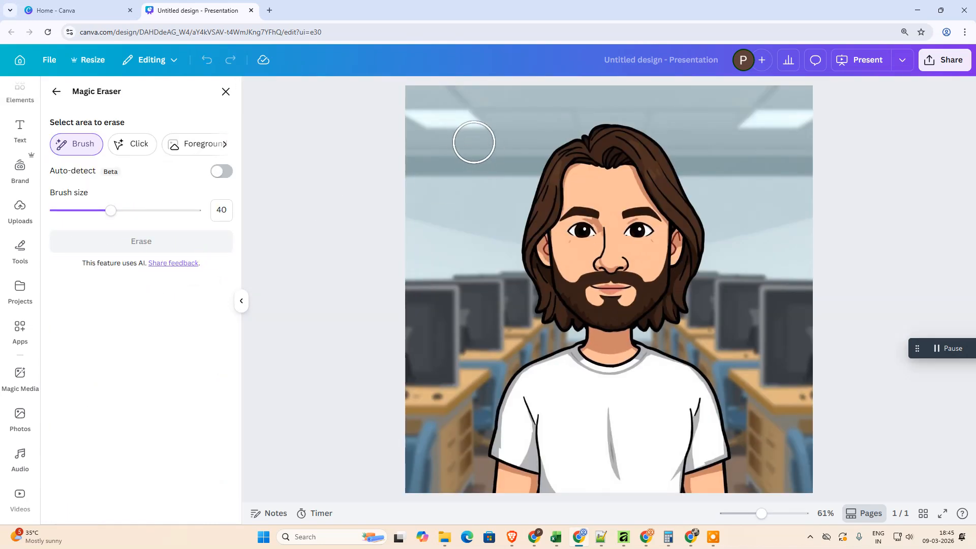
{"action": "left_click", "coordinate": [53, 92]}
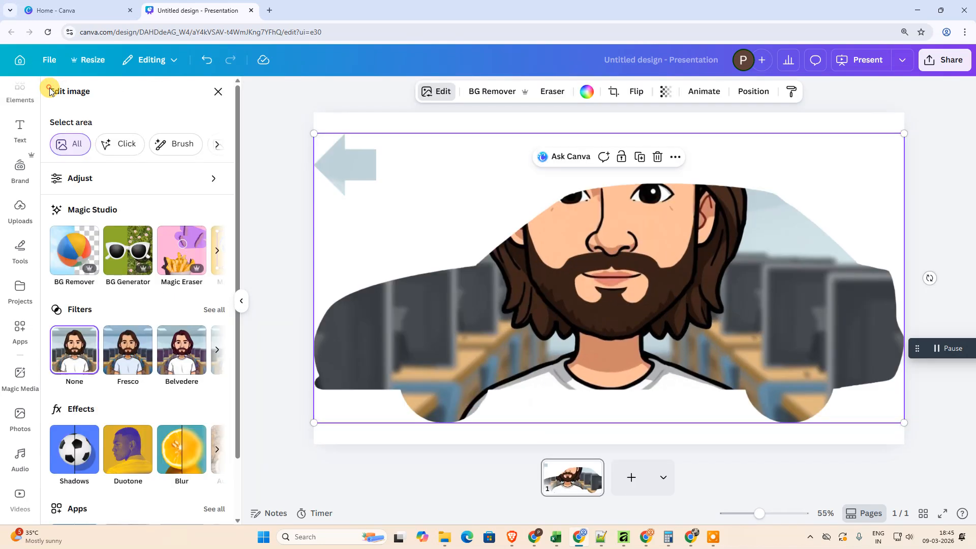
- Open the design's sharing options and display all the ways to publish or save it
{"action": "left_click", "coordinate": [945, 60]}
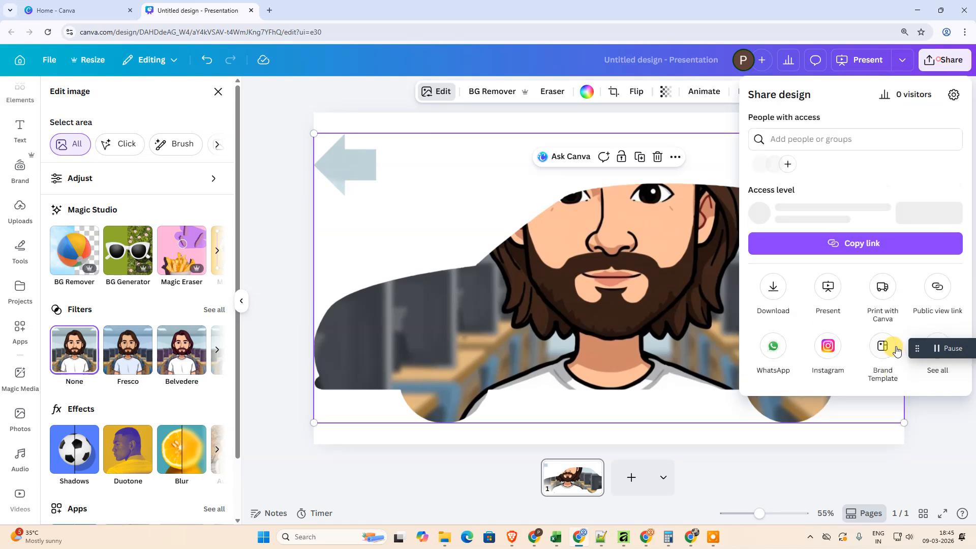
{"action": "left_click", "coordinate": [937, 349]}
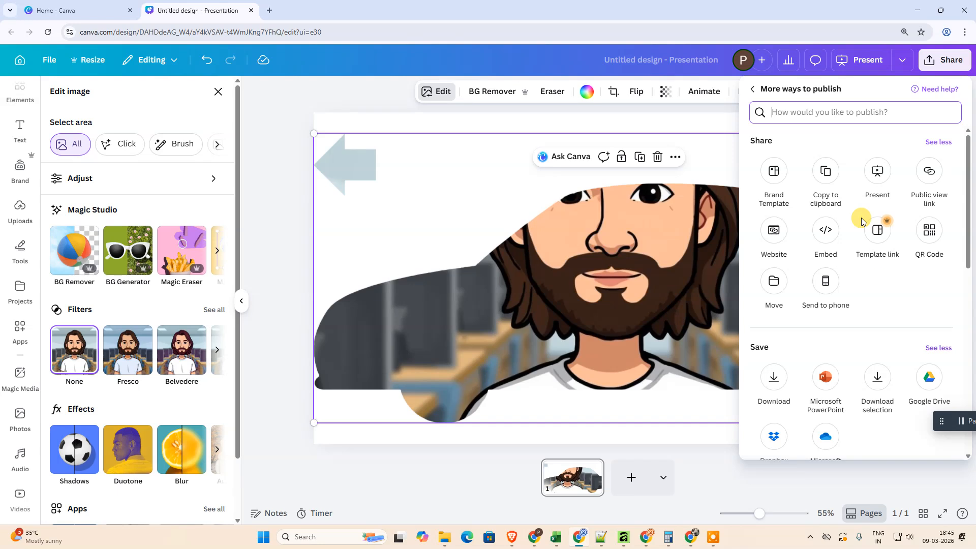
- Copy the page to the clipboard as an image and paste it onto a new blank second page
{"action": "left_click", "coordinate": [827, 184]}
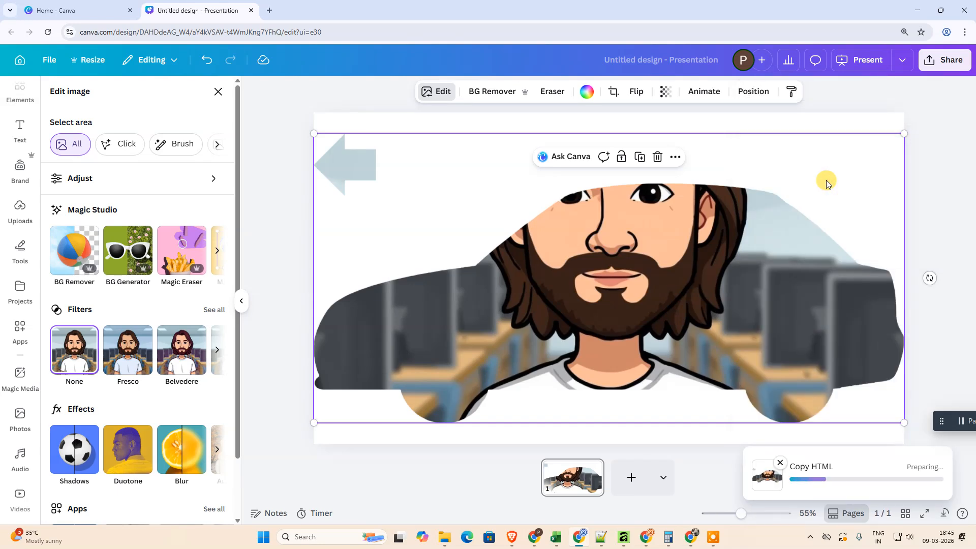
{"action": "left_click", "coordinate": [632, 477]}
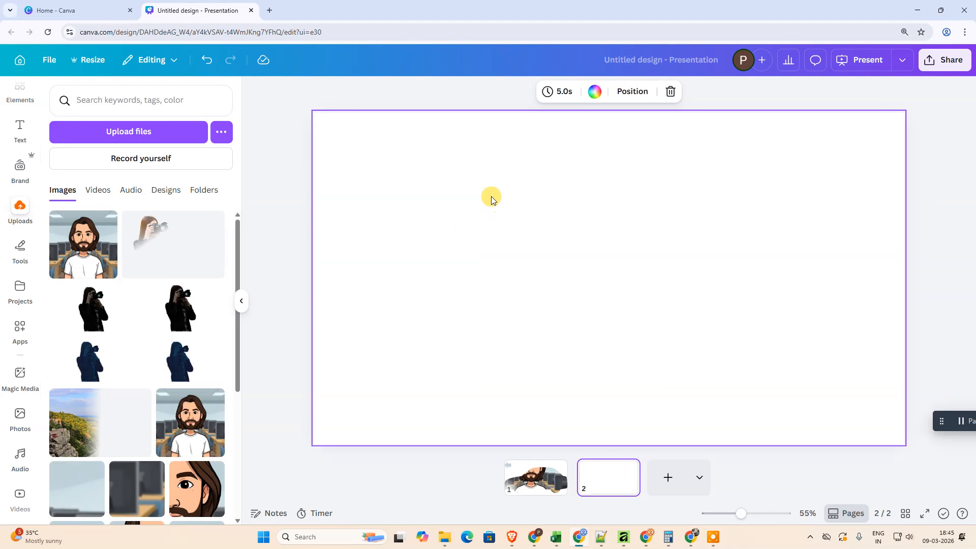
{"action": "right_click", "coordinate": [485, 170]}
{"action": "left_click", "coordinate": [498, 242]}
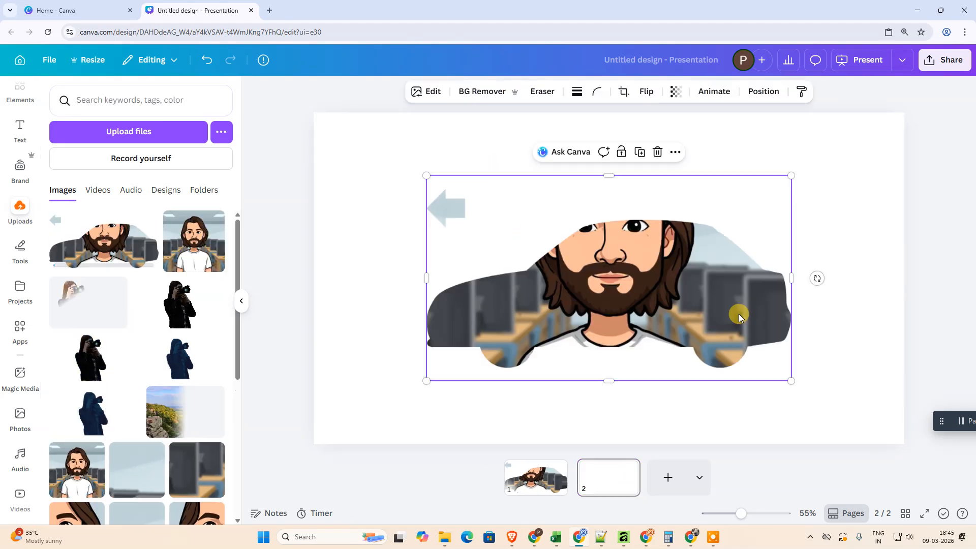
- Enlarge the pasted image to about 1,884 by 1,060 and centre it on the second page
{"action": "left_click_drag", "start_coordinate": [599, 299], "coordinate": [494, 239]}
{"action": "left_click_drag", "start_coordinate": [690, 322], "coordinate": [901, 443]}
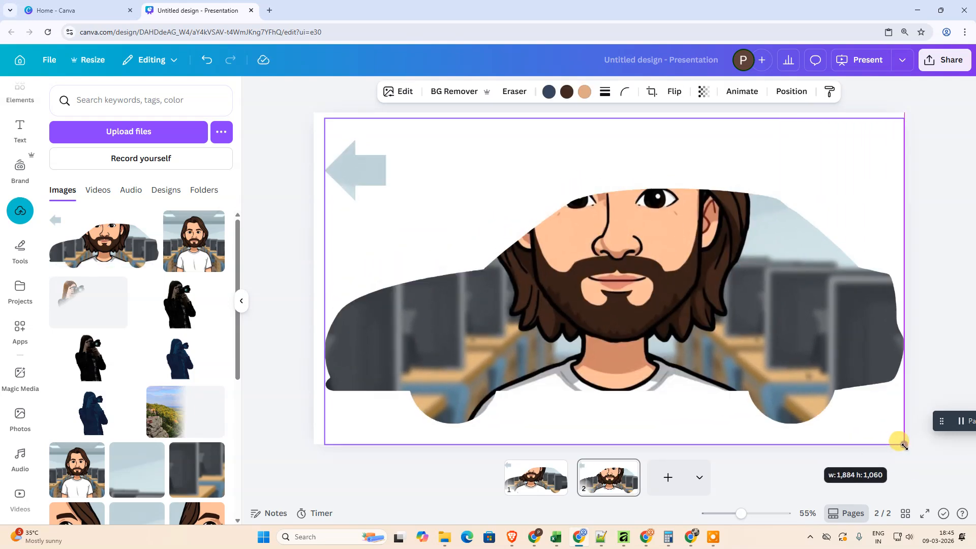
{"action": "left_click_drag", "start_coordinate": [563, 252], "coordinate": [559, 248]}
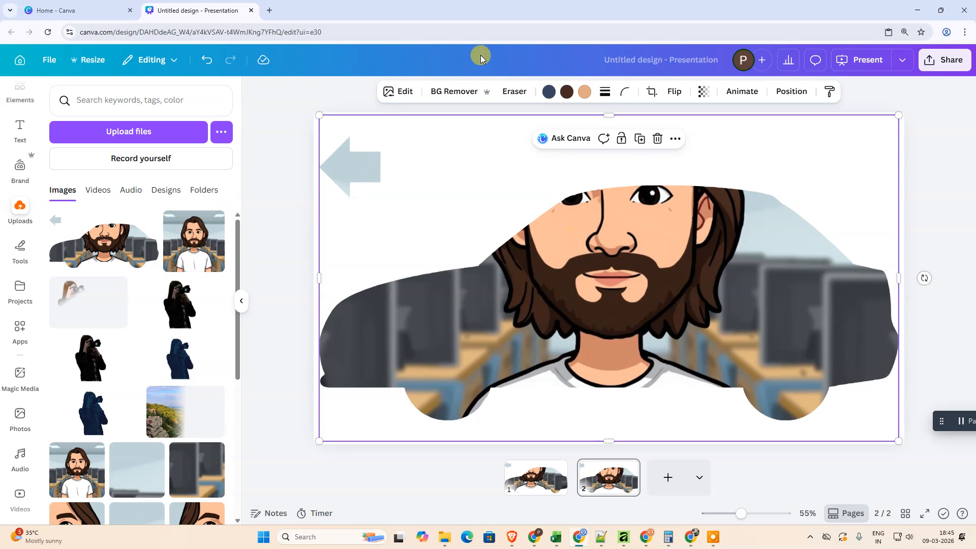
- Erase the arrow from the pasted image with the Magic Eraser brush, and shift the image to the page's right edge
{"action": "left_click", "coordinate": [406, 97]}
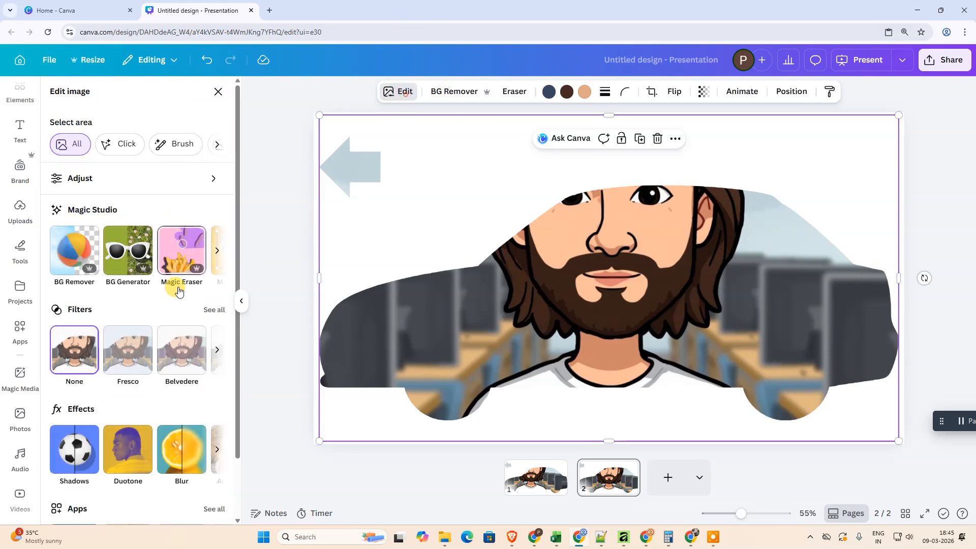
{"action": "left_click", "coordinate": [186, 255]}
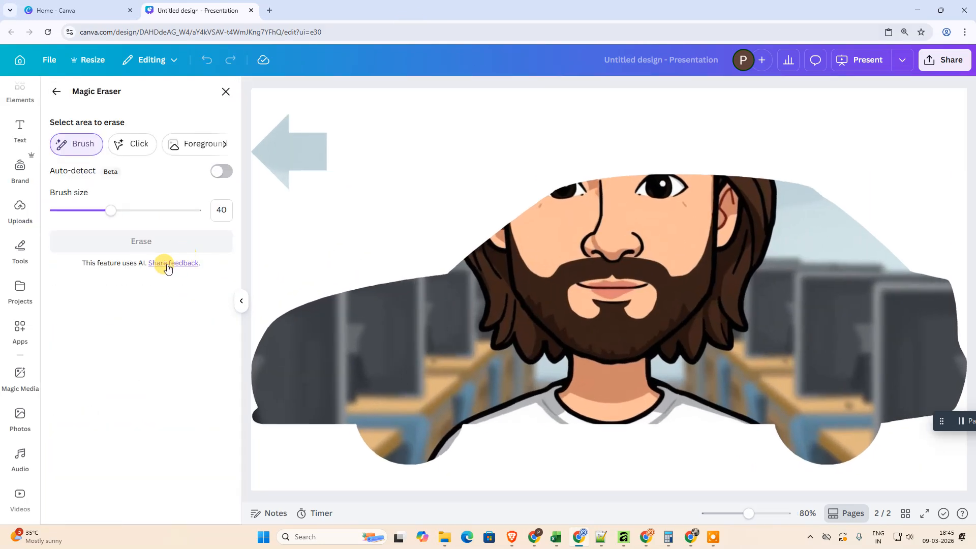
{"action": "mouse_move", "coordinate": [271, 149]}
{"action": "left_mouse_down"}
{"action": "mouse_move", "coordinate": [316, 152]}
{"action": "mouse_move", "coordinate": [292, 176]}
{"action": "left_mouse_up"}
{"action": "left_click", "coordinate": [144, 242]}
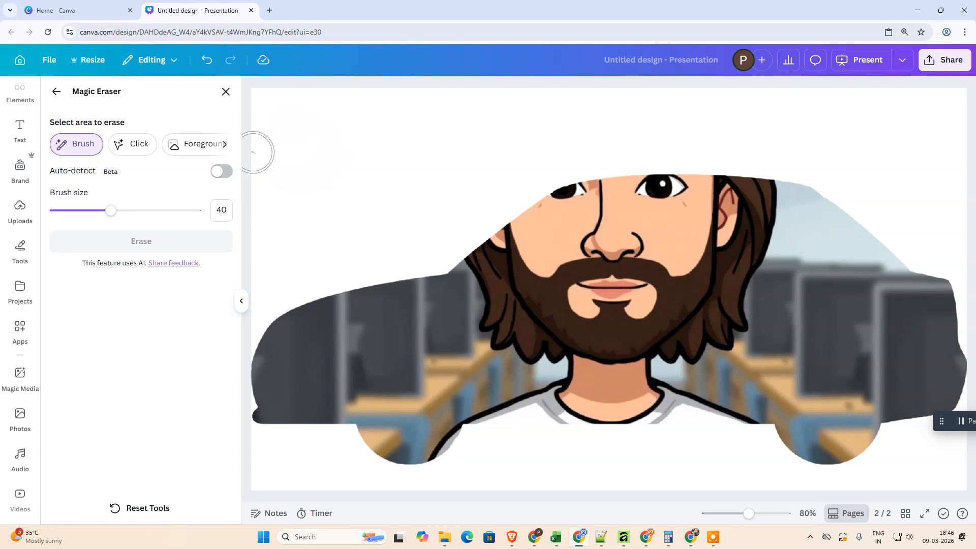
{"action": "left_click_drag", "start_coordinate": [254, 152], "coordinate": [320, 145]}
{"action": "left_click", "coordinate": [130, 242]}
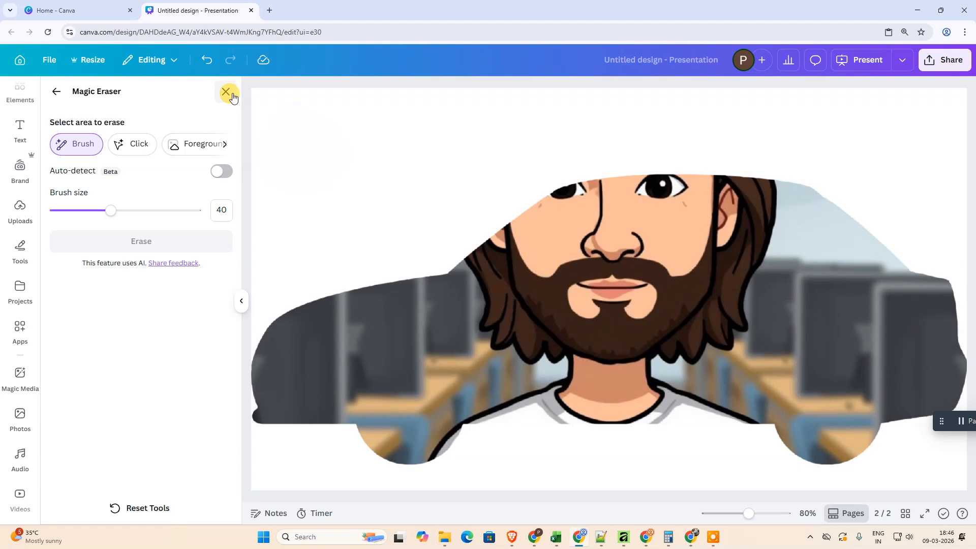
{"action": "left_click", "coordinate": [226, 92]}
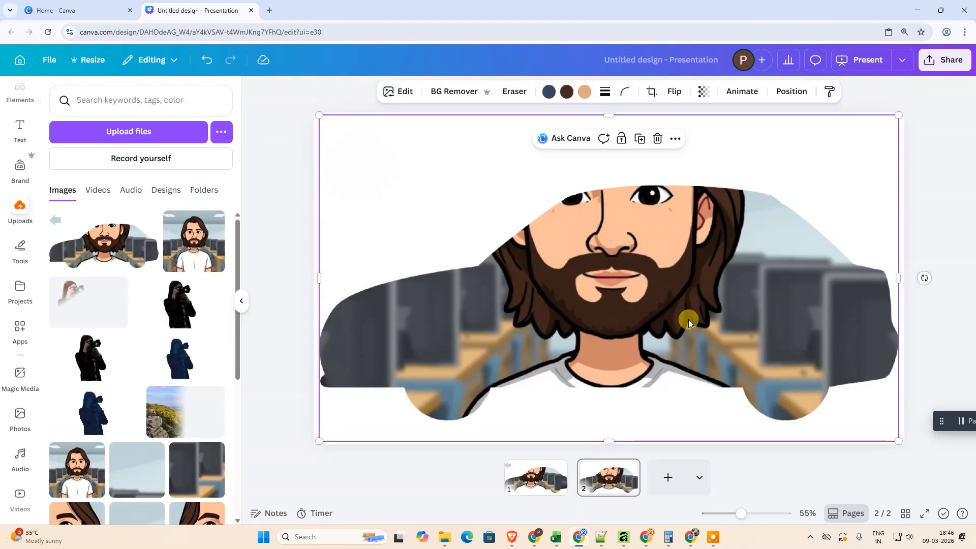
{"action": "left_click_drag", "start_coordinate": [629, 317], "coordinate": [637, 318]}
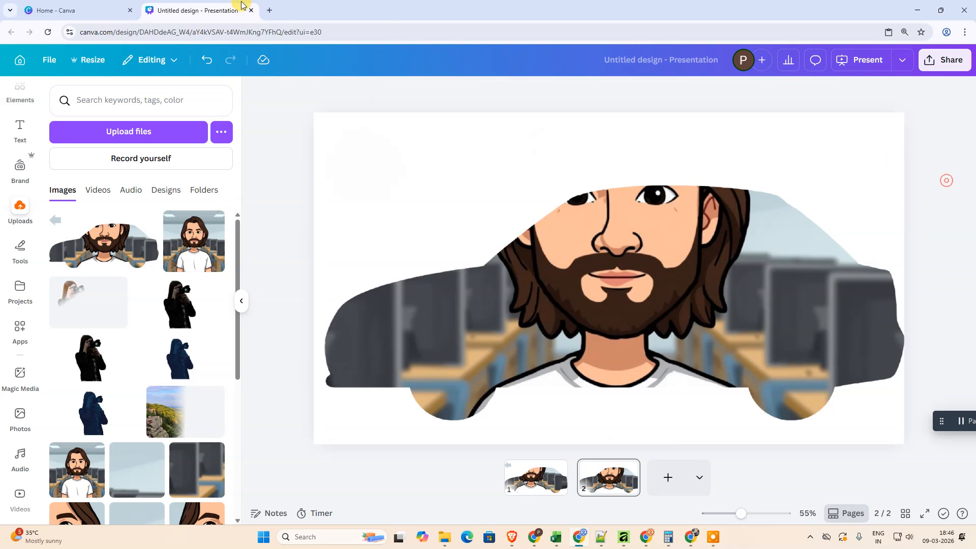
{"action": "left_click", "coordinate": [76, 10]}
{"action": "left_click", "coordinate": [198, 10]}
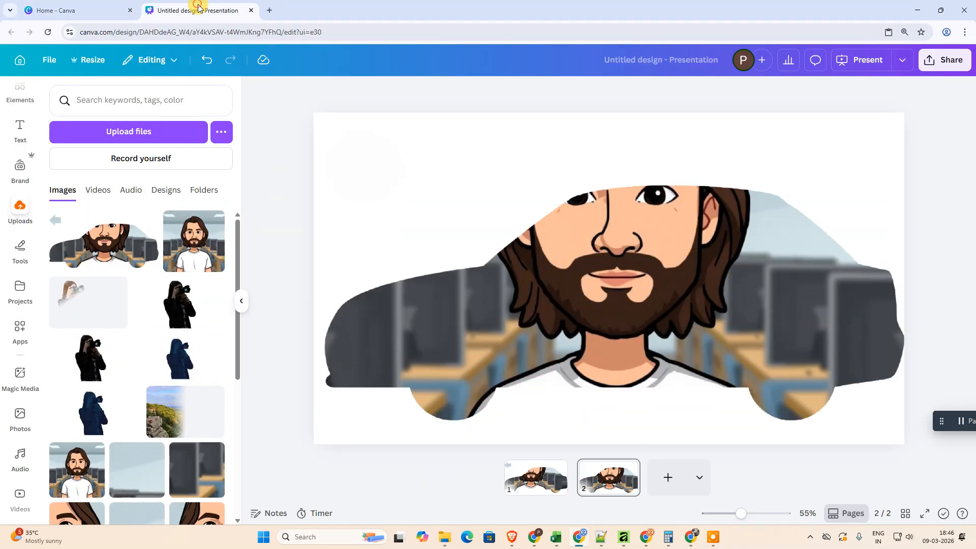